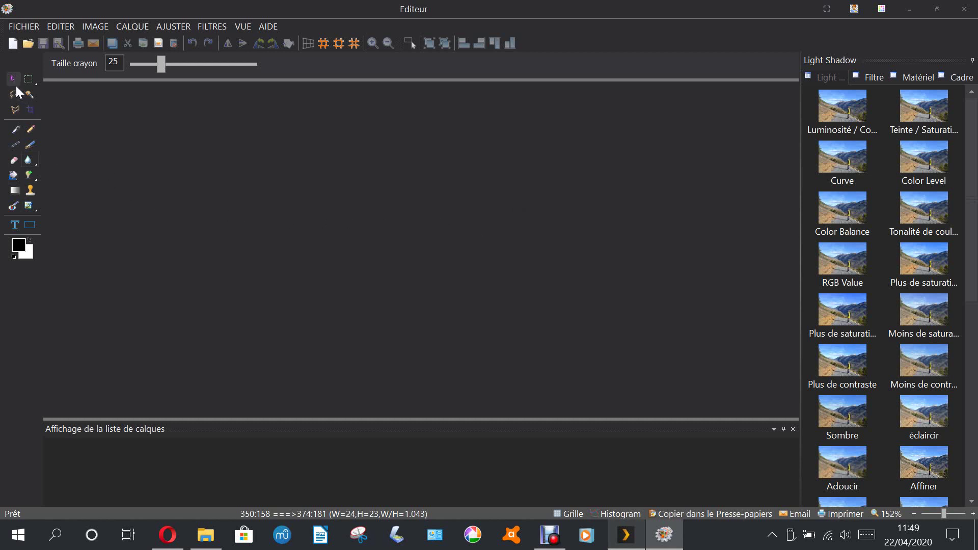
Step: Open the image -chiens-amis-des-seniors.jpeg from the desktop's exercise images folder
{"action": "left_click", "coordinate": [29, 43]}
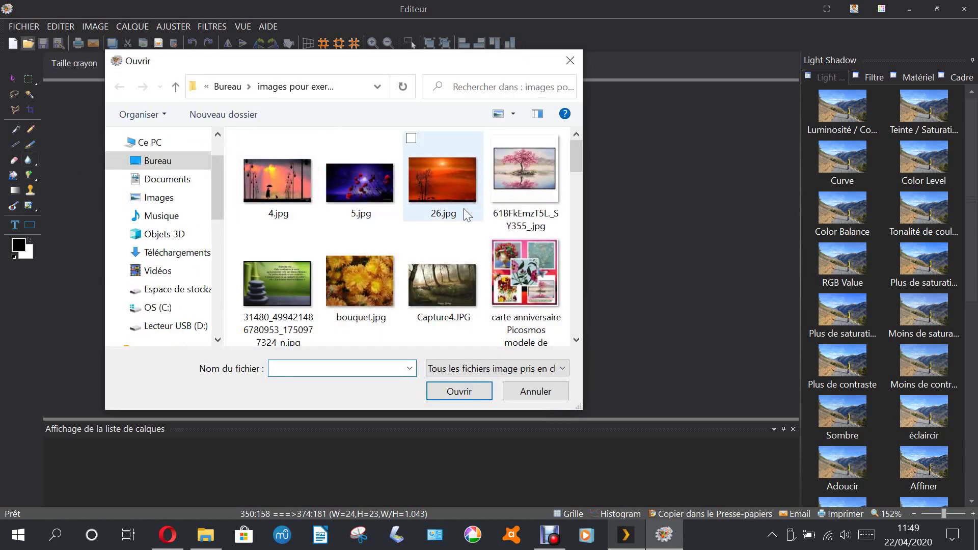
{"action": "scroll", "coordinate": [467, 214], "scroll_direction": "down", "scroll_amount": 6}
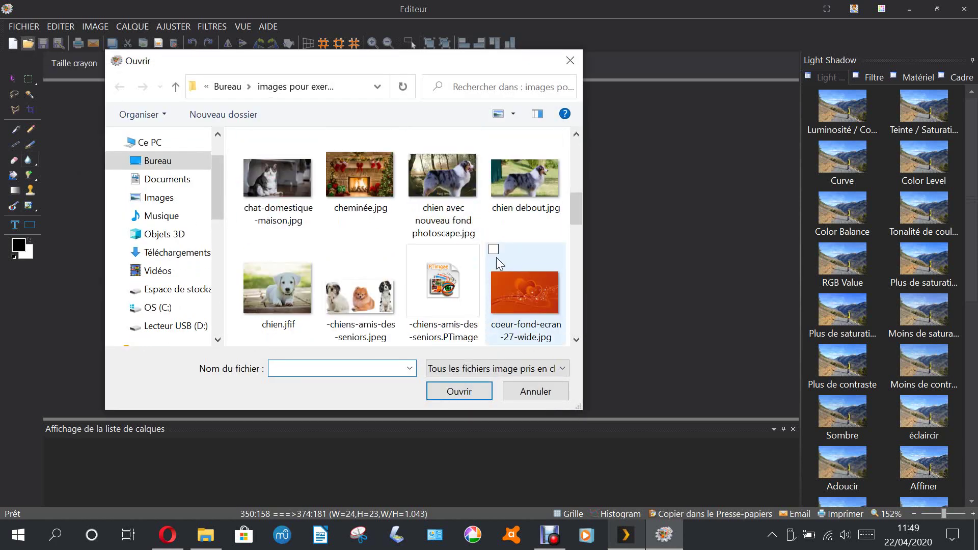
{"action": "left_click", "coordinate": [344, 294]}
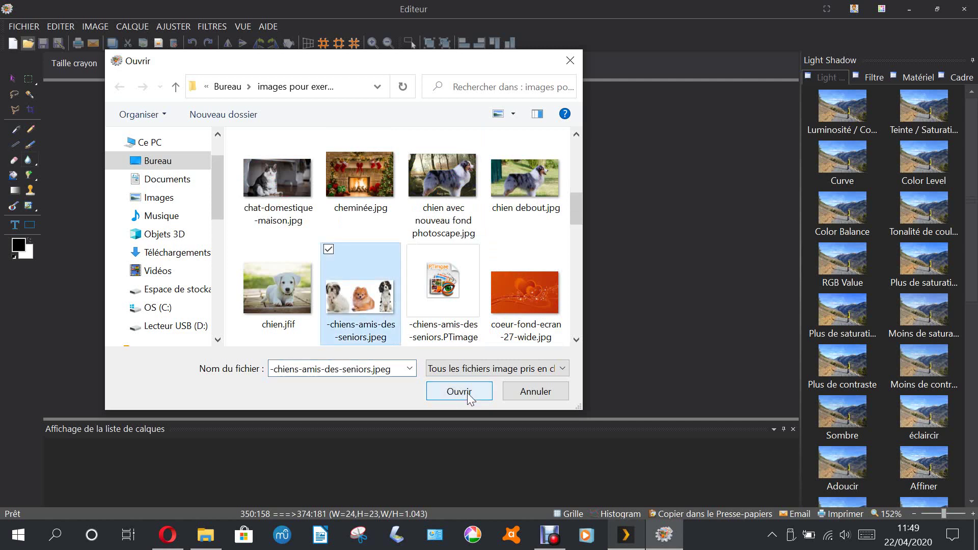
{"action": "left_click", "coordinate": [466, 393]}
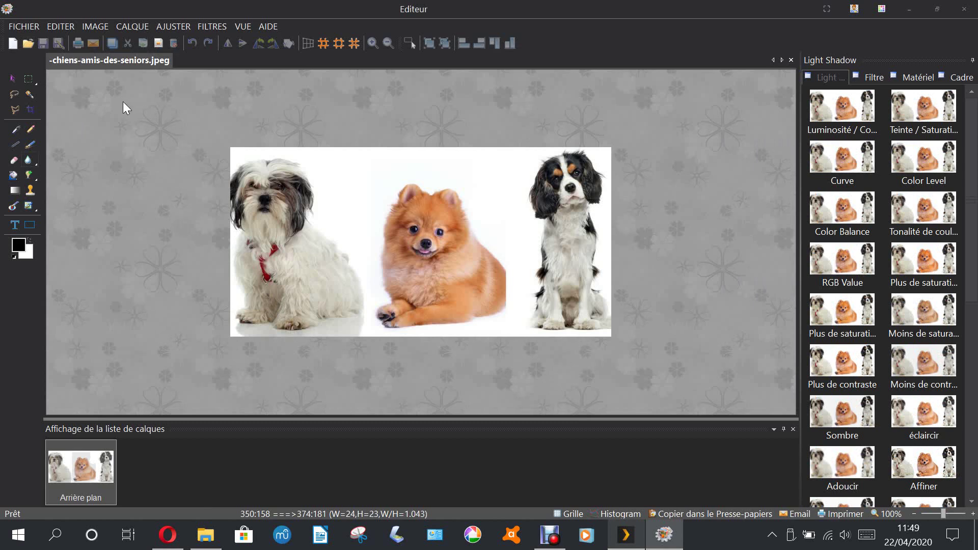
Step: Crop the image with free proportions to the orange dog and the black-and-white dog, about 499 by 370 pixels, and undo the crop
{"action": "left_click", "coordinate": [29, 108]}
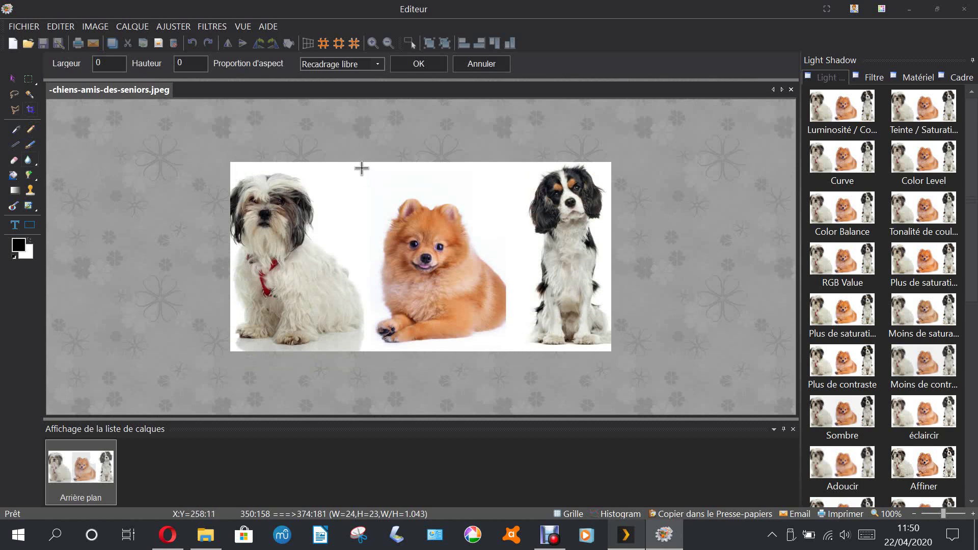
{"action": "left_click_drag", "start_coordinate": [357, 163], "coordinate": [614, 351]}
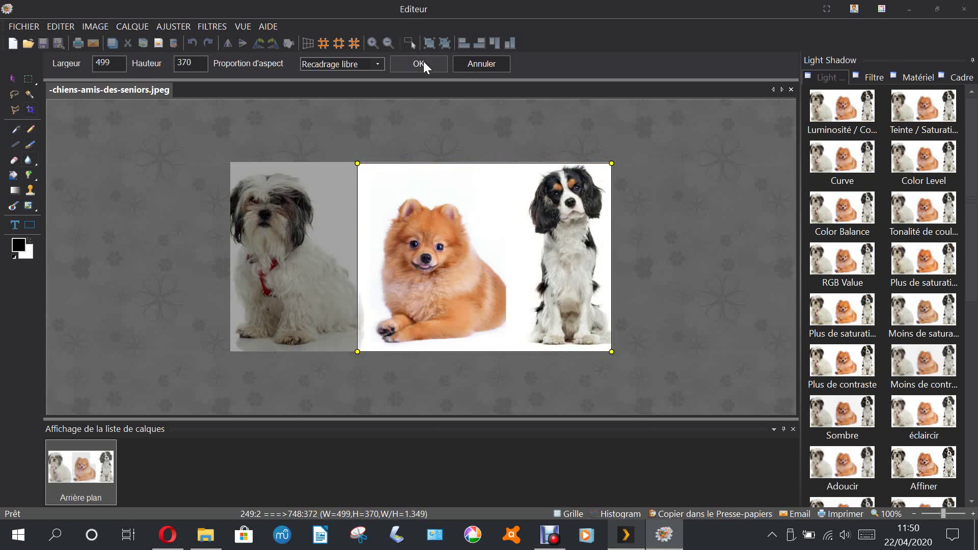
{"action": "left_click", "coordinate": [378, 62]}
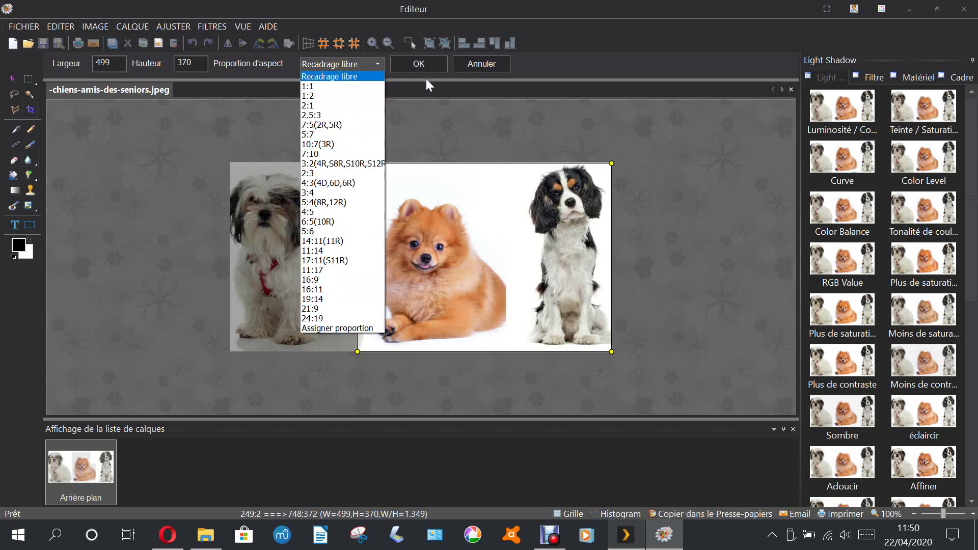
{"action": "left_click", "coordinate": [418, 64]}
{"action": "left_click", "coordinate": [417, 63]}
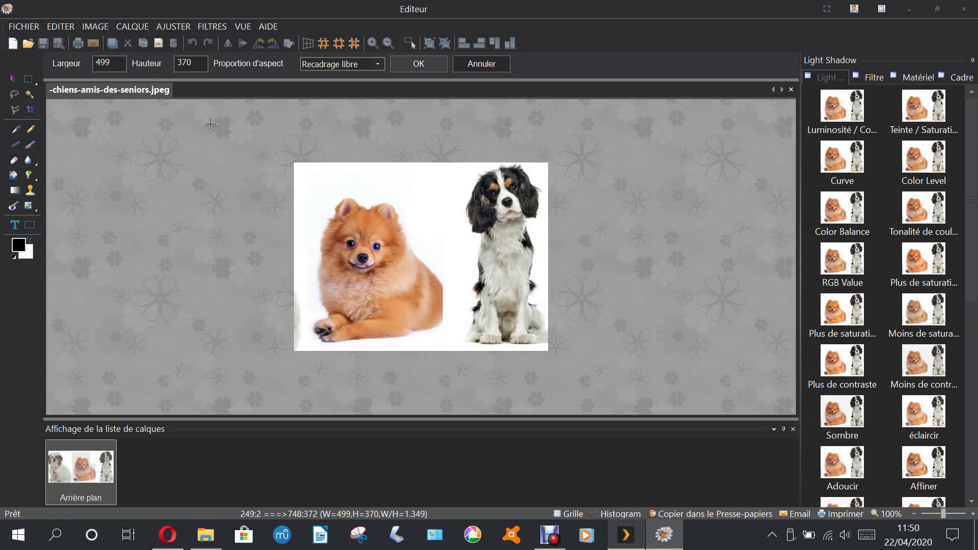
{"action": "left_click", "coordinate": [191, 42]}
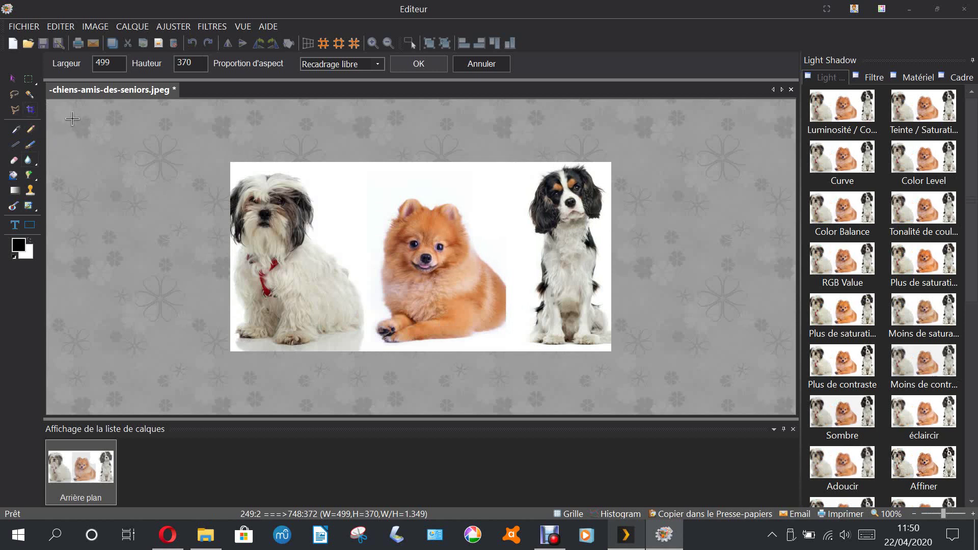
Step: Draw a short black pencil stroke with a round size 10 tip between the first two dogs, and undo it
{"action": "left_click", "coordinate": [31, 132]}
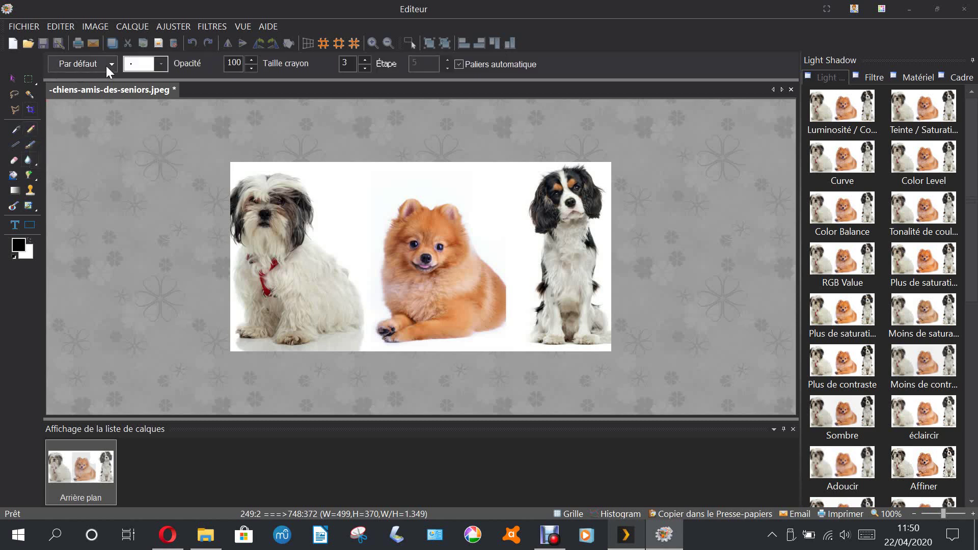
{"action": "left_click", "coordinate": [162, 64]}
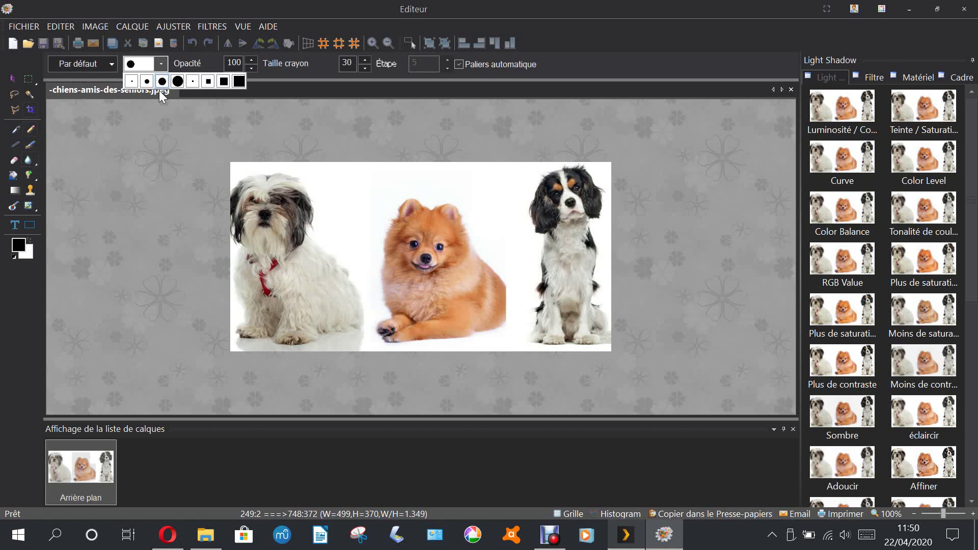
{"action": "left_click", "coordinate": [240, 82]}
{"action": "left_click", "coordinate": [132, 82]}
{"action": "left_click", "coordinate": [146, 81]}
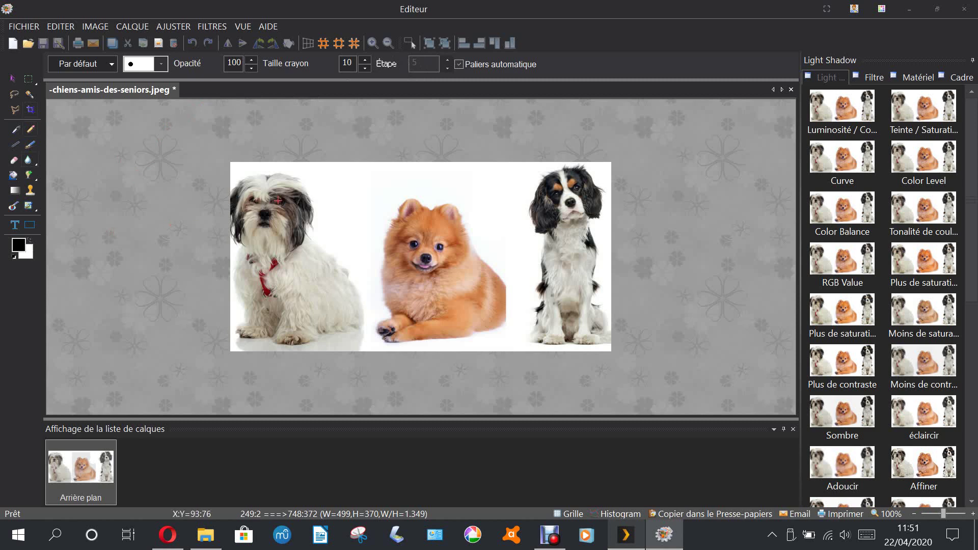
{"action": "left_click_drag", "start_coordinate": [319, 177], "coordinate": [350, 195]}
{"action": "left_click", "coordinate": [192, 43]}
Step: Set the foreground colour to dark red with RGB 115, 0, 0
{"action": "left_click", "coordinate": [19, 247]}
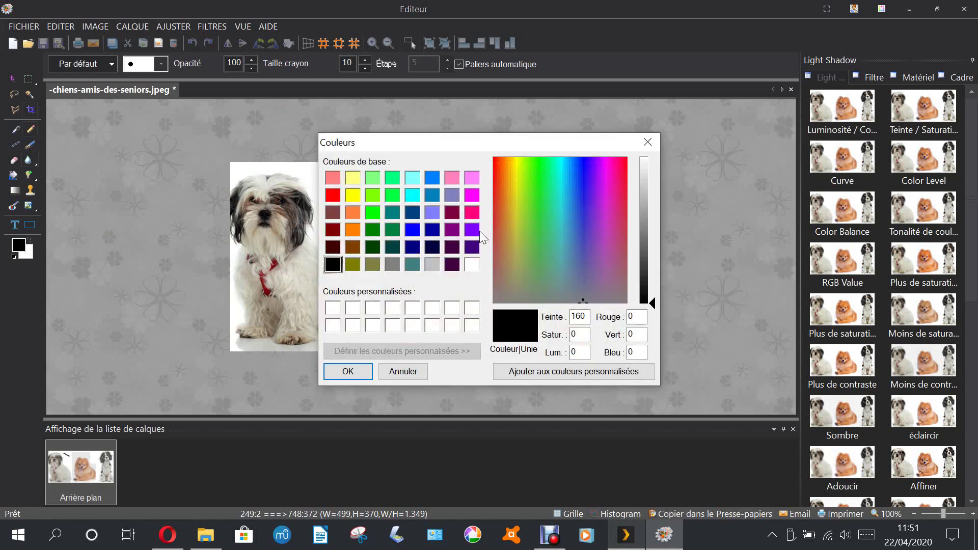
{"action": "left_click", "coordinate": [333, 230]}
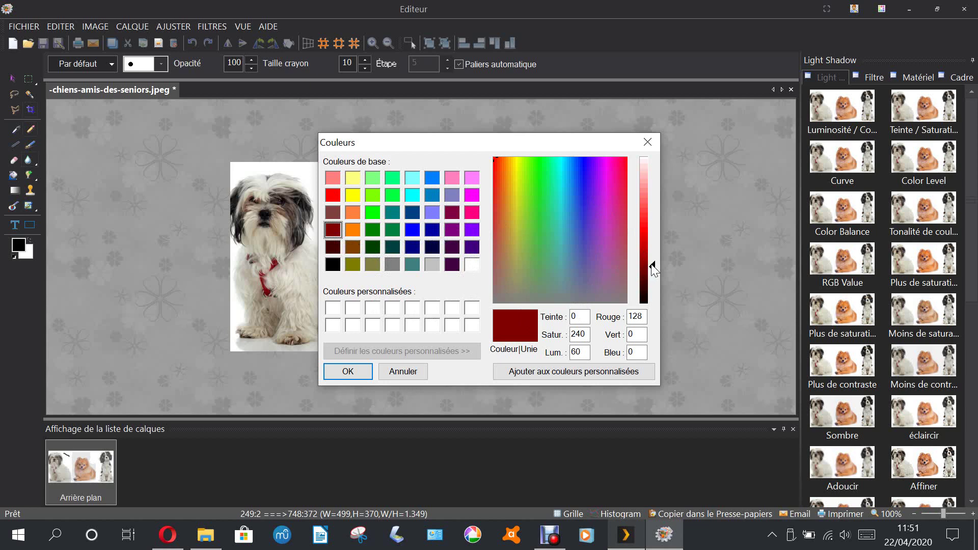
{"action": "mouse_move", "coordinate": [653, 265]}
{"action": "left_mouse_down"}
{"action": "mouse_move", "coordinate": [651, 244]}
{"action": "mouse_move", "coordinate": [652, 260]}
{"action": "left_mouse_up"}
{"action": "left_click", "coordinate": [644, 225]}
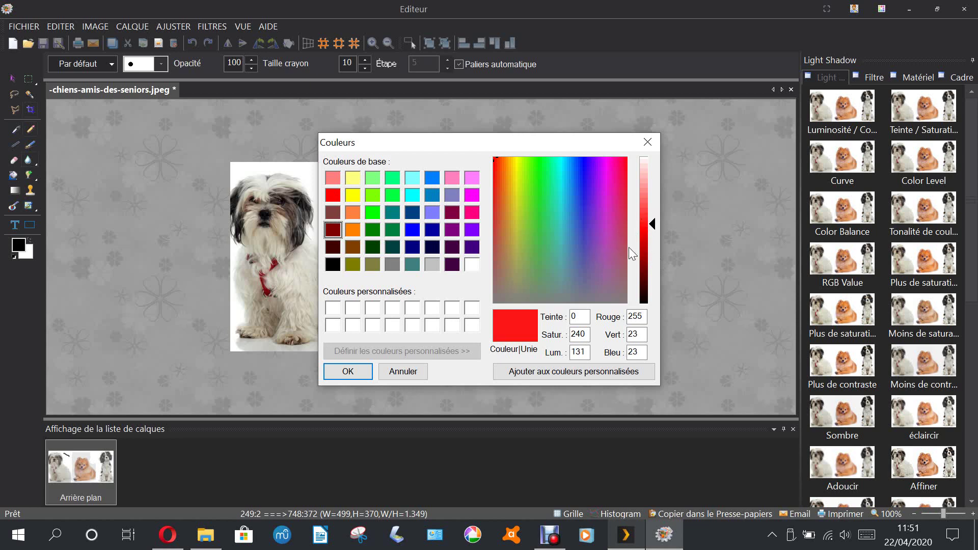
{"action": "left_click", "coordinate": [649, 274]}
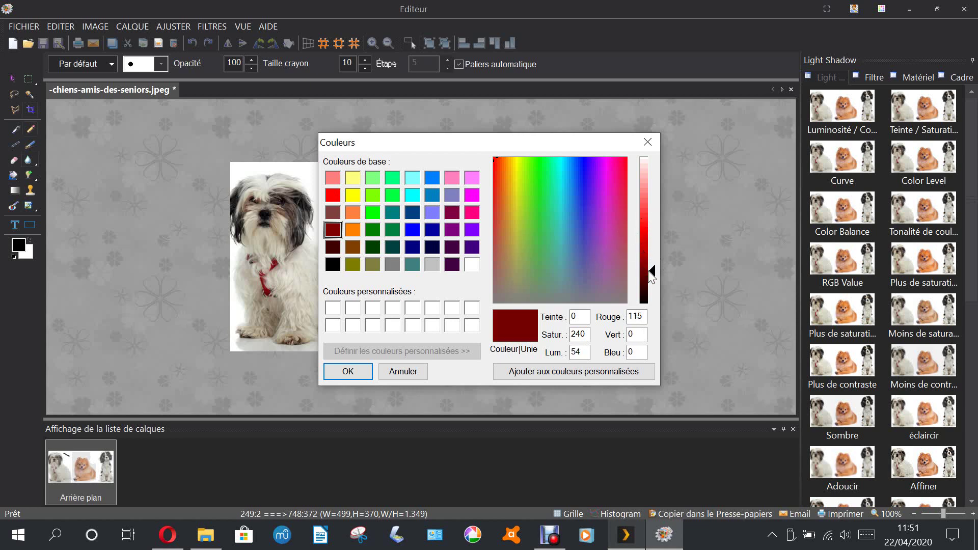
{"action": "left_click", "coordinate": [338, 372]}
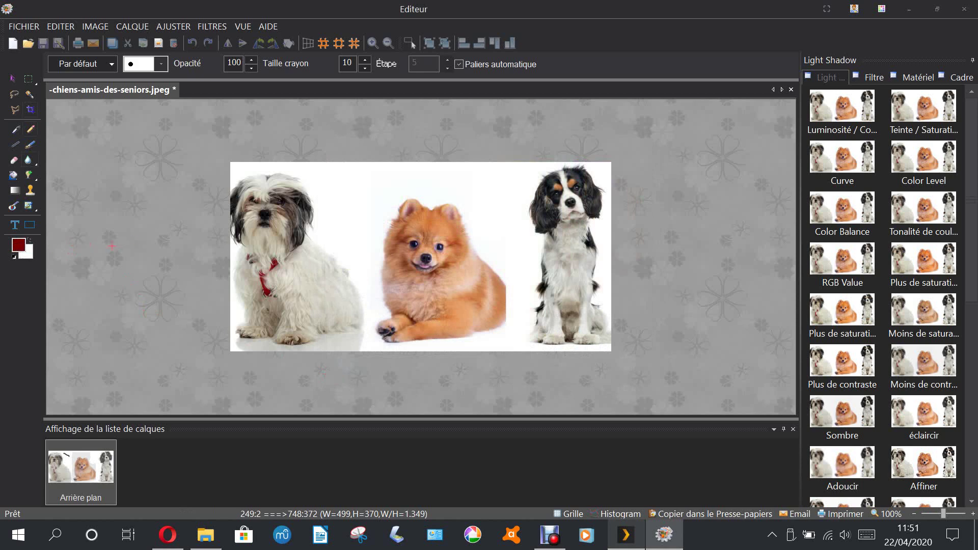
Step: Draw a winding dark red pencil line around the orange dog, and undo it
{"action": "mouse_move", "coordinate": [309, 173]}
{"action": "left_mouse_down"}
{"action": "mouse_move", "coordinate": [327, 225]}
{"action": "mouse_move", "coordinate": [363, 265]}
{"action": "mouse_move", "coordinate": [363, 209]}
{"action": "mouse_move", "coordinate": [388, 187]}
{"action": "mouse_move", "coordinate": [492, 185]}
{"action": "mouse_move", "coordinate": [506, 213]}
{"action": "mouse_move", "coordinate": [471, 216]}
{"action": "mouse_move", "coordinate": [491, 205]}
{"action": "mouse_move", "coordinate": [509, 229]}
{"action": "mouse_move", "coordinate": [508, 348]}
{"action": "left_mouse_up"}
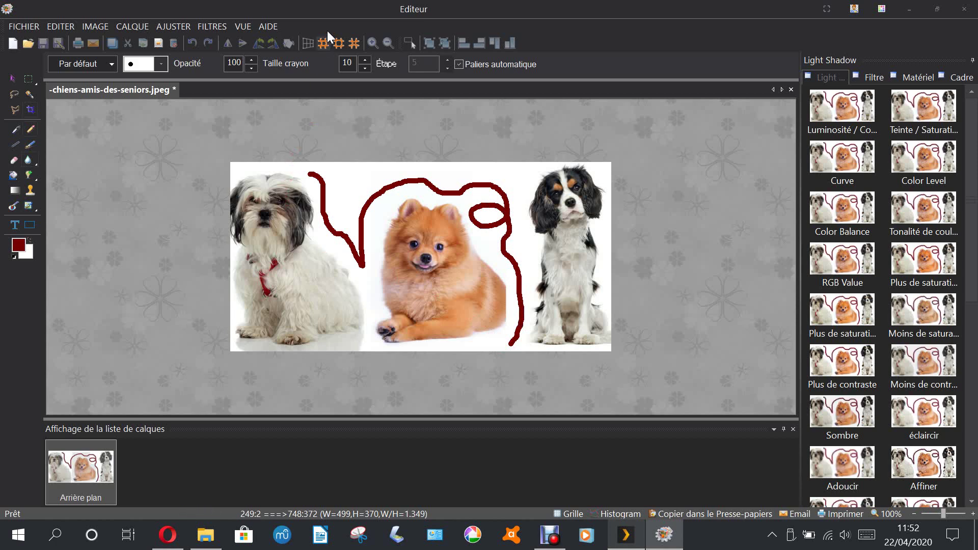
{"action": "left_click", "coordinate": [192, 43]}
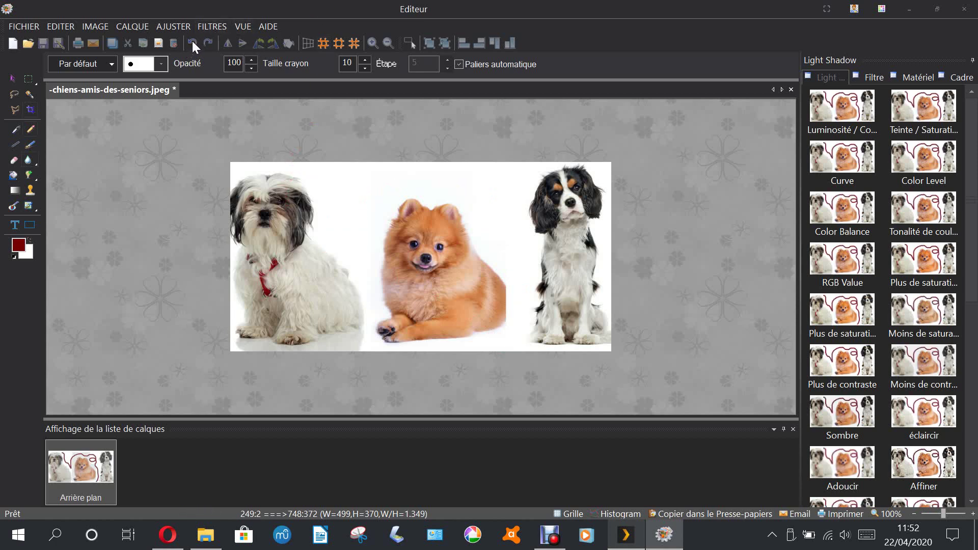
Step: Sample the middle dog's orange fur with the eyedropper as the foreground colour
{"action": "left_click", "coordinate": [15, 131]}
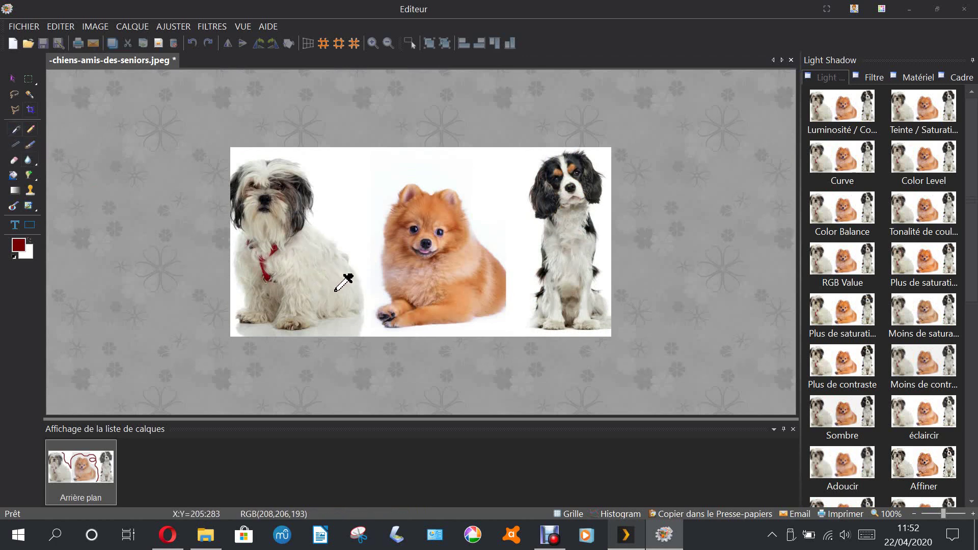
{"action": "left_click", "coordinate": [462, 295]}
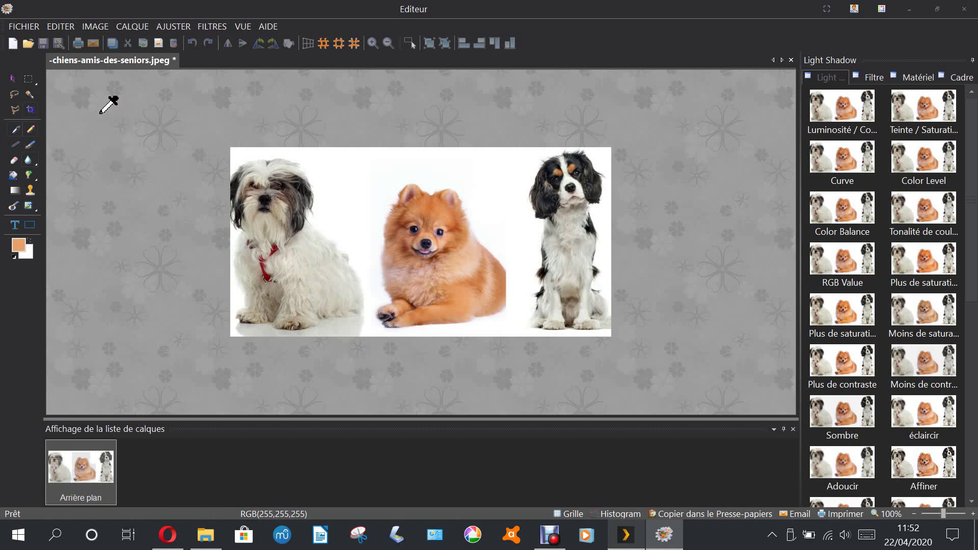
Step: Paint a wavy orange stroke above the middle dog with a textured size 18 brush tip, and undo it
{"action": "left_click", "coordinate": [29, 142]}
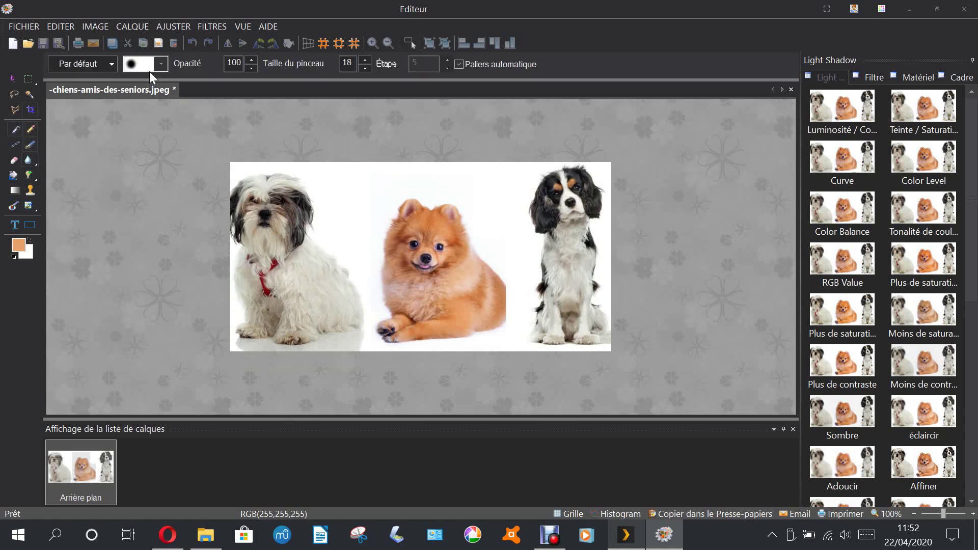
{"action": "left_click", "coordinate": [159, 62]}
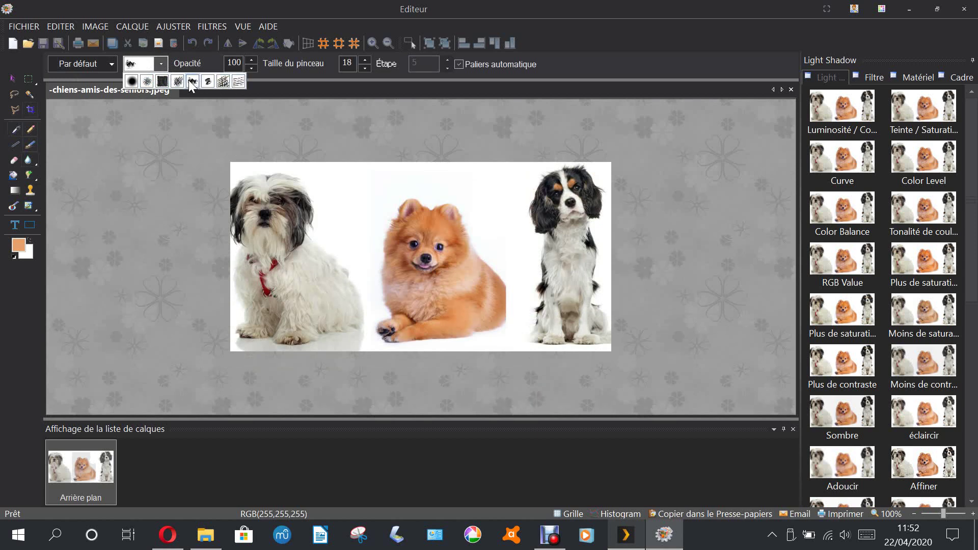
{"action": "left_click", "coordinate": [223, 81]}
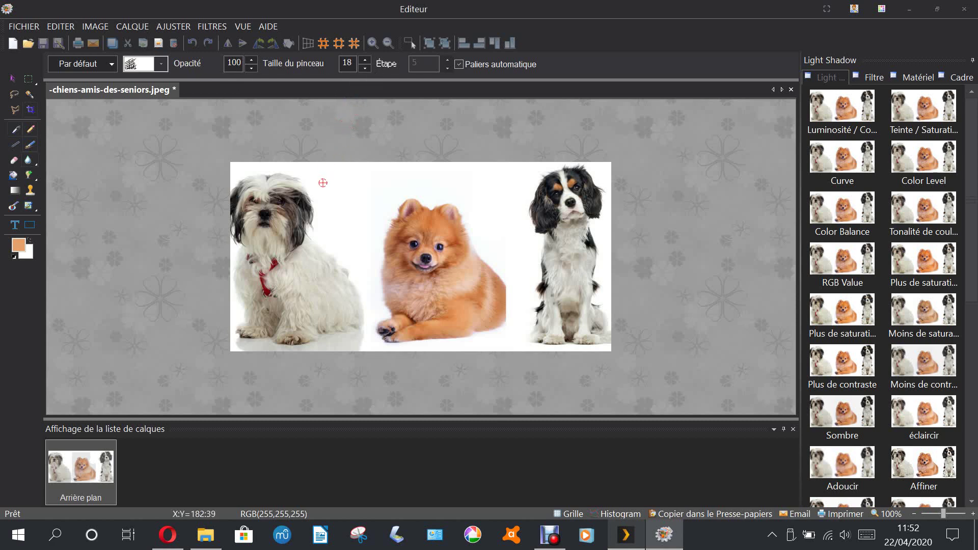
{"action": "mouse_move", "coordinate": [323, 177]}
{"action": "left_mouse_down"}
{"action": "mouse_move", "coordinate": [356, 205]}
{"action": "mouse_move", "coordinate": [415, 186]}
{"action": "mouse_move", "coordinate": [473, 198]}
{"action": "mouse_move", "coordinate": [516, 270]}
{"action": "left_mouse_up"}
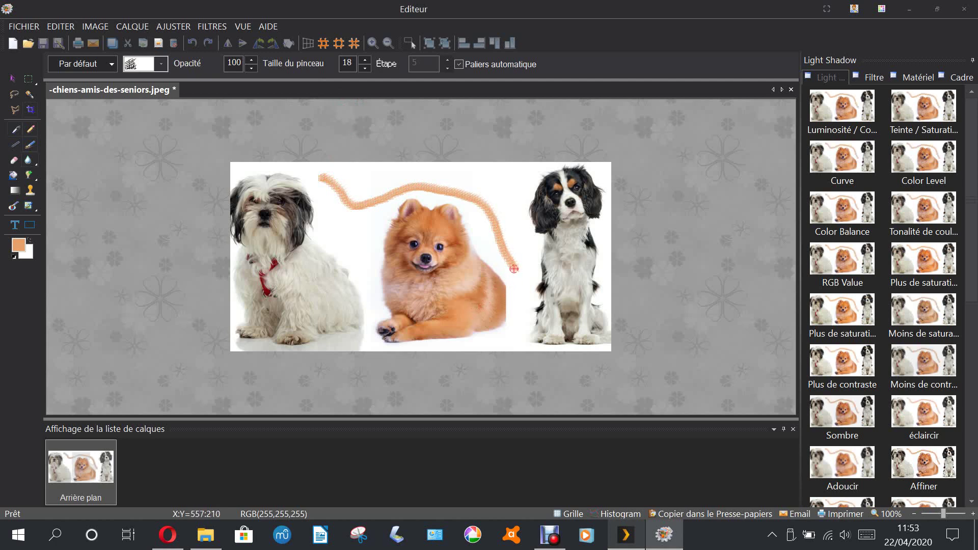
{"action": "left_click", "coordinate": [192, 44]}
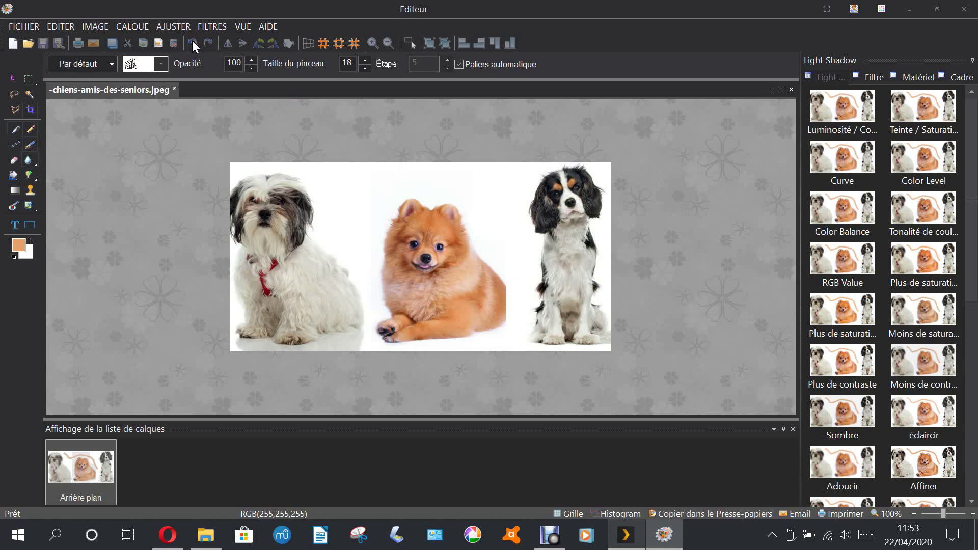
Step: Paint an orange heart crossed by a line between the first two dogs, using the soft round brush tip at size 18
{"action": "left_click", "coordinate": [162, 63]}
{"action": "left_click", "coordinate": [133, 82]}
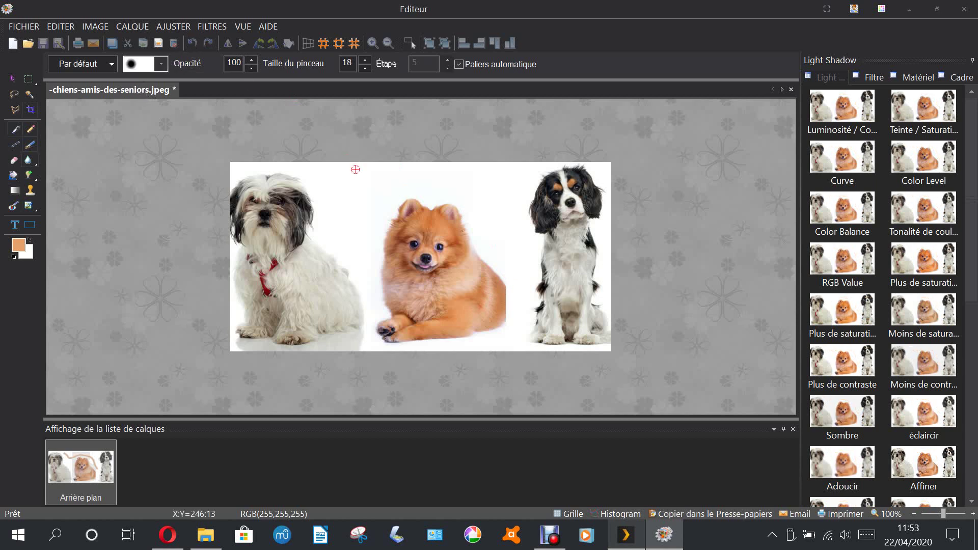
{"action": "mouse_move", "coordinate": [330, 182]}
{"action": "left_mouse_down"}
{"action": "mouse_move", "coordinate": [339, 210]}
{"action": "mouse_move", "coordinate": [356, 214]}
{"action": "mouse_move", "coordinate": [368, 185]}
{"action": "mouse_move", "coordinate": [334, 177]}
{"action": "mouse_move", "coordinate": [367, 183]}
{"action": "mouse_move", "coordinate": [323, 214]}
{"action": "left_mouse_up"}
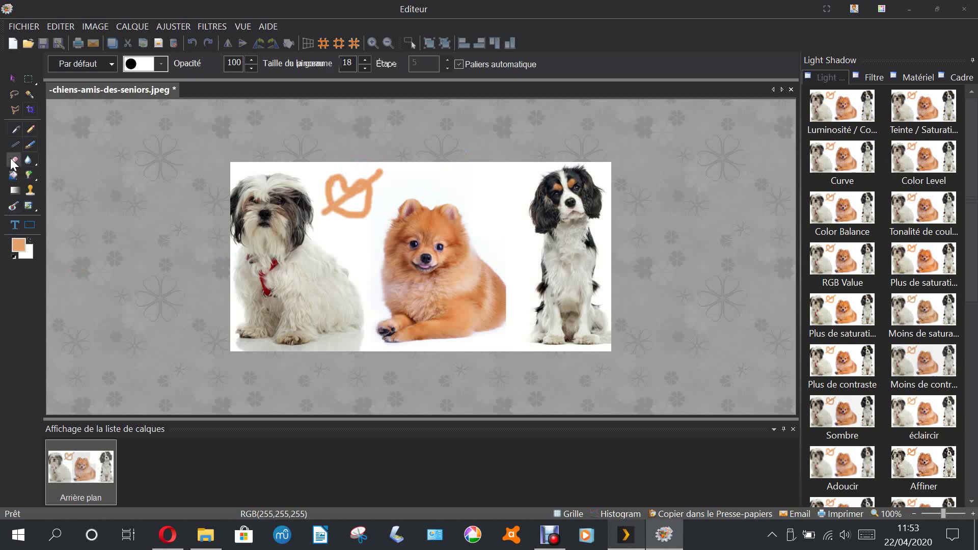
Step: Erase the painted orange heart and its line completely with the round size 18 eraser
{"action": "left_click", "coordinate": [15, 160]}
{"action": "mouse_move", "coordinate": [327, 173]}
{"action": "left_mouse_down"}
{"action": "mouse_move", "coordinate": [339, 223]}
{"action": "mouse_move", "coordinate": [332, 177]}
{"action": "mouse_move", "coordinate": [343, 190]}
{"action": "mouse_move", "coordinate": [365, 182]}
{"action": "mouse_move", "coordinate": [335, 184]}
{"action": "mouse_move", "coordinate": [322, 209]}
{"action": "mouse_move", "coordinate": [335, 223]}
{"action": "mouse_move", "coordinate": [338, 196]}
{"action": "mouse_move", "coordinate": [335, 207]}
{"action": "mouse_move", "coordinate": [369, 186]}
{"action": "mouse_move", "coordinate": [335, 203]}
{"action": "mouse_move", "coordinate": [345, 182]}
{"action": "mouse_move", "coordinate": [359, 187]}
{"action": "mouse_move", "coordinate": [381, 171]}
{"action": "mouse_move", "coordinate": [371, 190]}
{"action": "mouse_move", "coordinate": [382, 169]}
{"action": "left_mouse_up"}
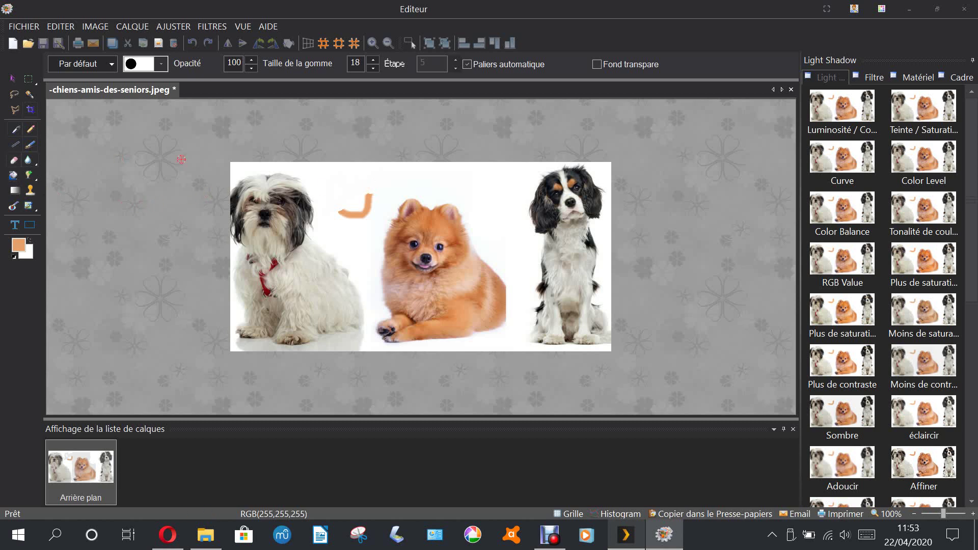
{"action": "mouse_move", "coordinate": [377, 184]}
{"action": "left_mouse_down"}
{"action": "mouse_move", "coordinate": [357, 216]}
{"action": "mouse_move", "coordinate": [338, 212]}
{"action": "mouse_move", "coordinate": [354, 211]}
{"action": "left_mouse_up"}
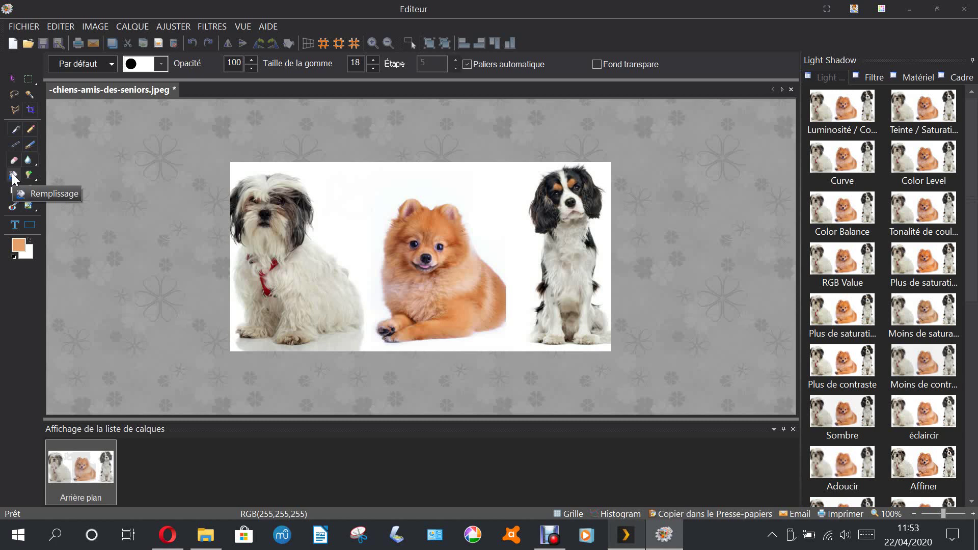
Step: Choose the fill tool and set the foreground colour to dark yellow with red 202, green 202 and blue 0
{"action": "left_click", "coordinate": [13, 177]}
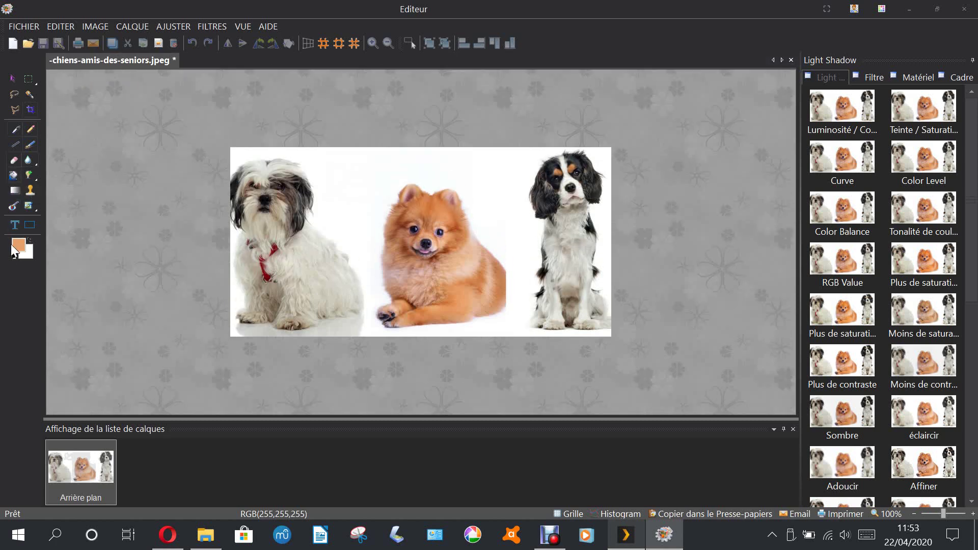
{"action": "left_click", "coordinate": [19, 246]}
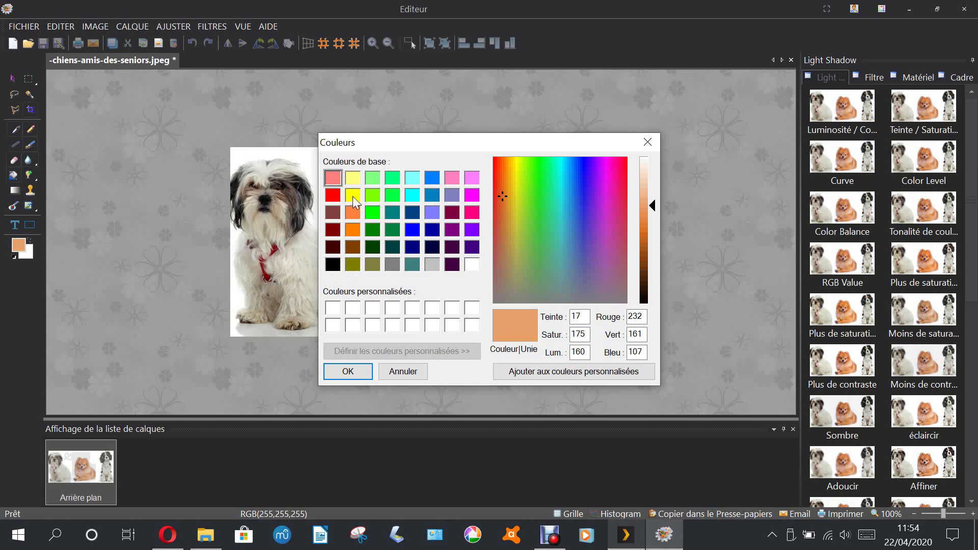
{"action": "left_click", "coordinate": [351, 265]}
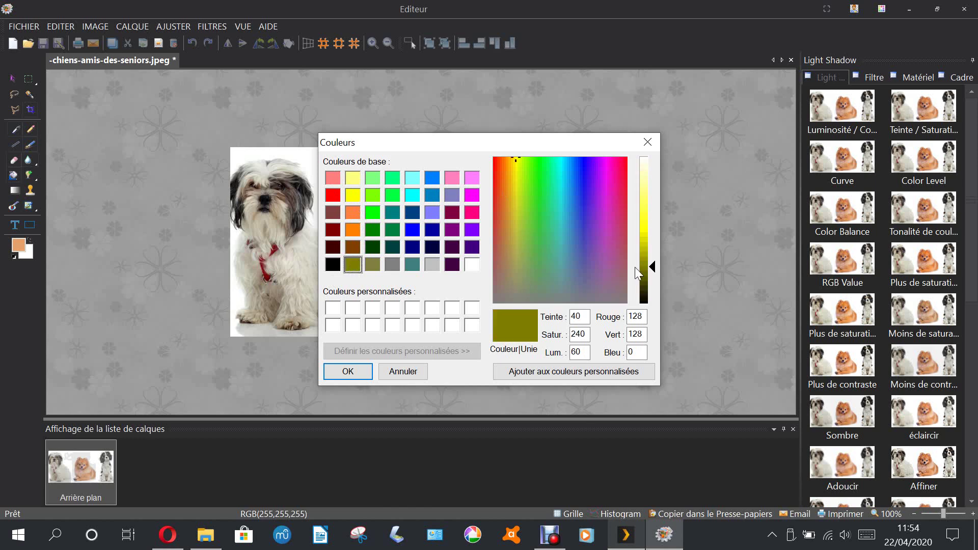
{"action": "left_click", "coordinate": [644, 244]}
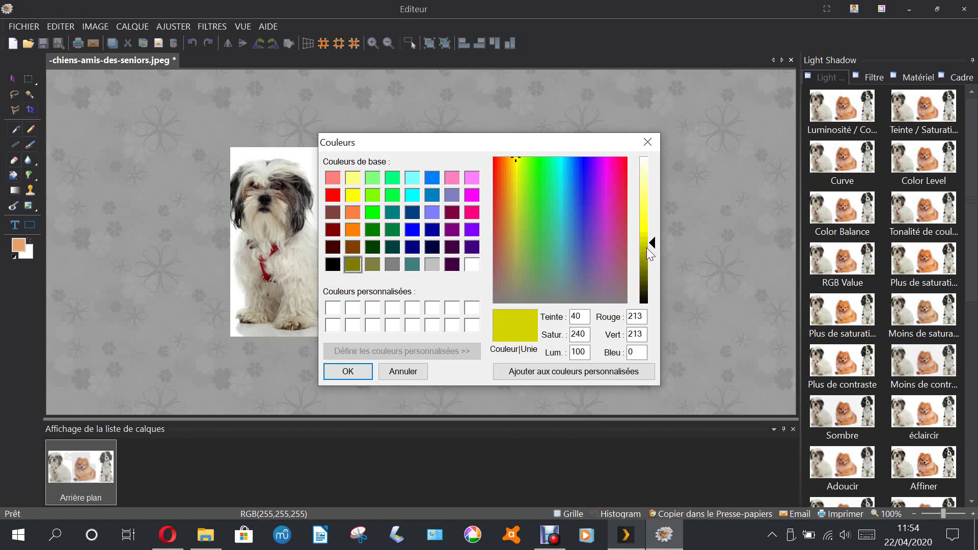
{"action": "left_click", "coordinate": [647, 247]}
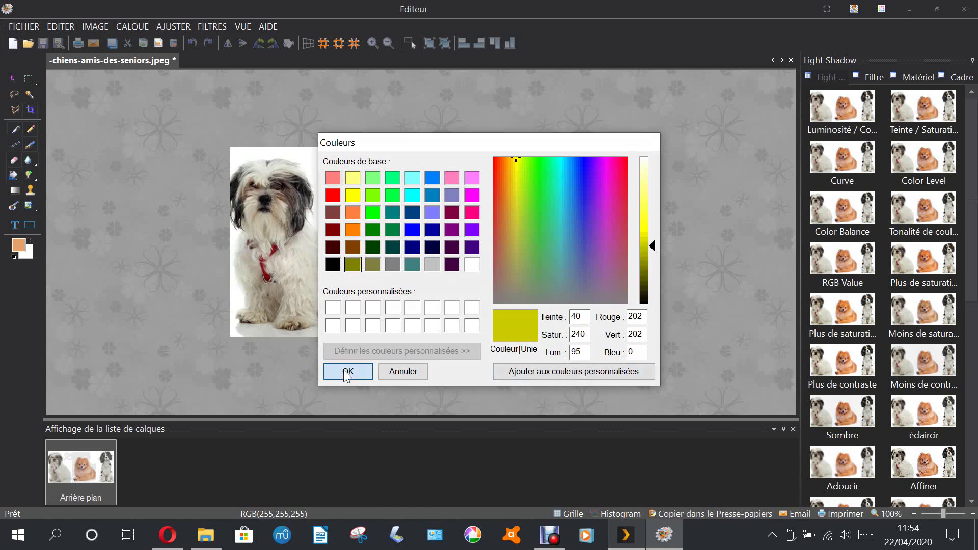
{"action": "left_click", "coordinate": [346, 373]}
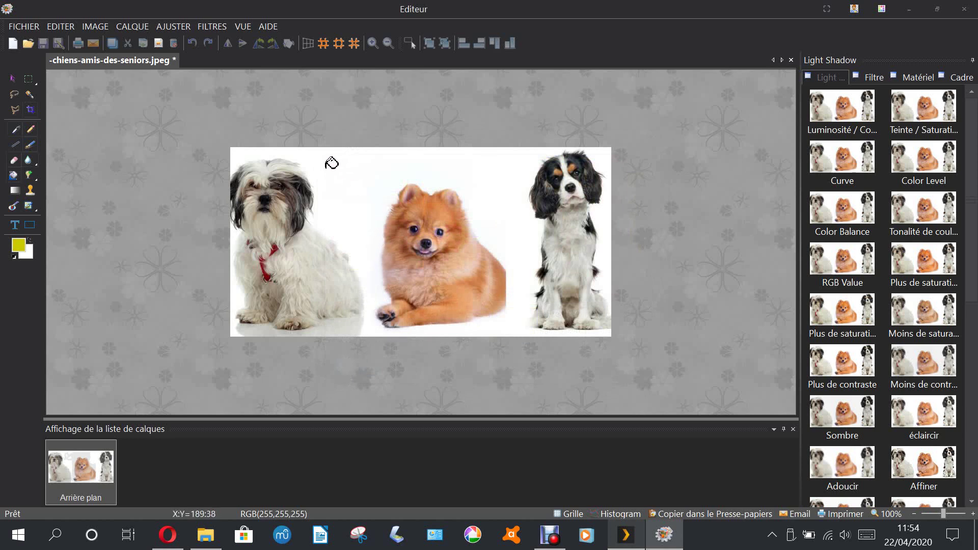
Step: Fill the white background around the dogs and beside the first dog with yellow, and undo the extra fill beneath the first dog
{"action": "left_click", "coordinate": [366, 174]}
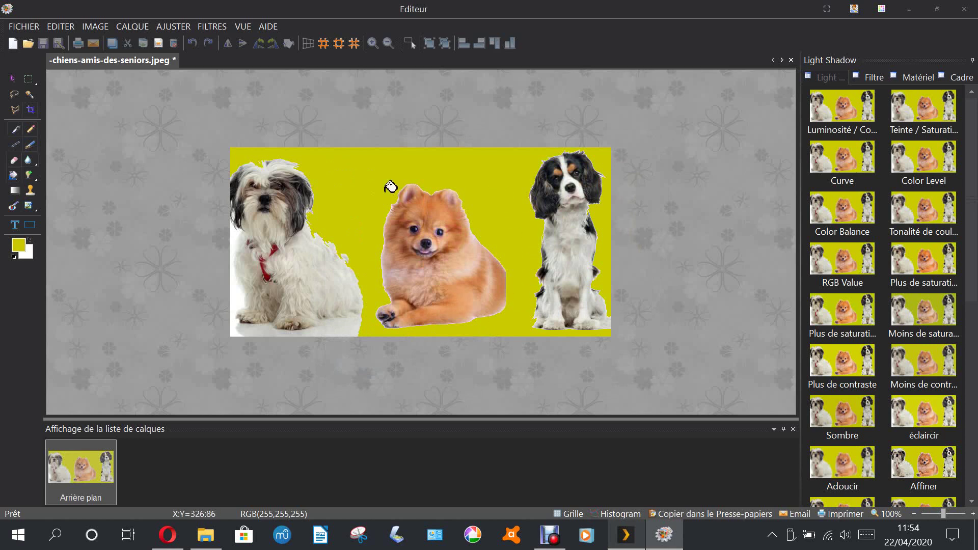
{"action": "left_click", "coordinate": [240, 300]}
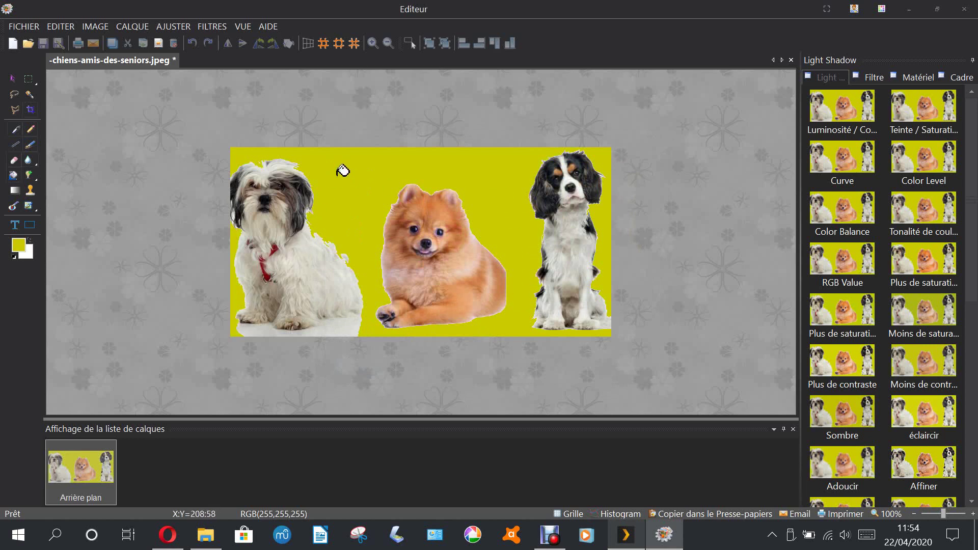
{"action": "left_click", "coordinate": [343, 329]}
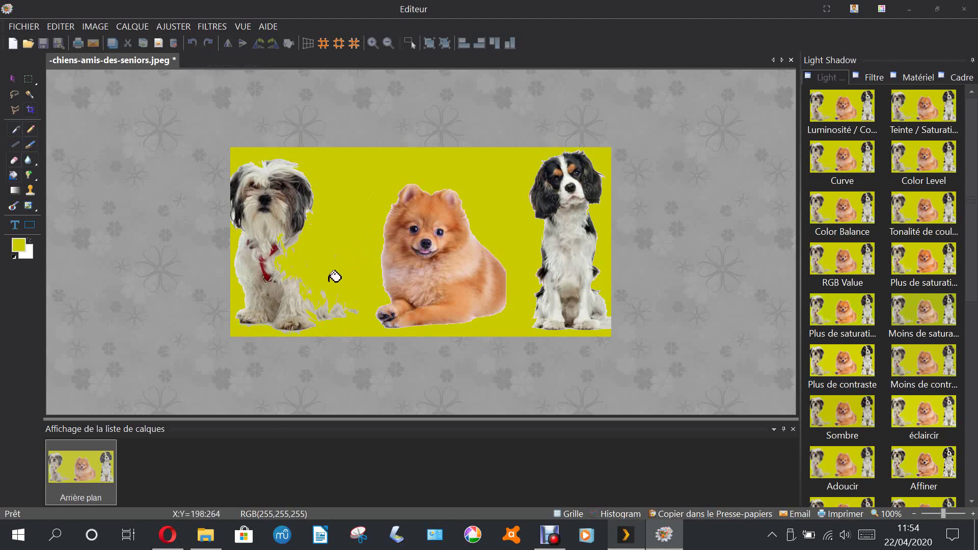
{"action": "left_click", "coordinate": [193, 42]}
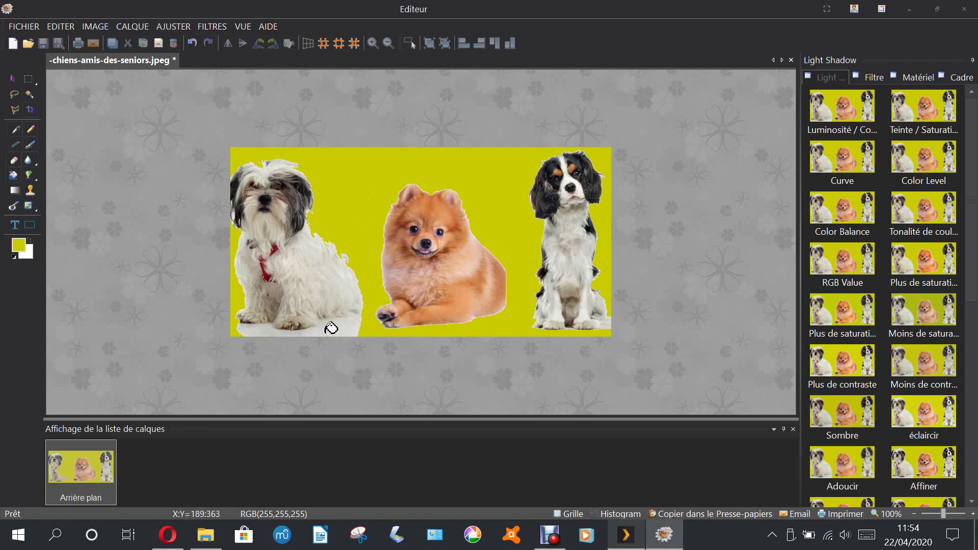
Step: Clone the yellow background over the white strip along the image edge beneath the first dog with the size 18 stamp
{"action": "left_click", "coordinate": [30, 192]}
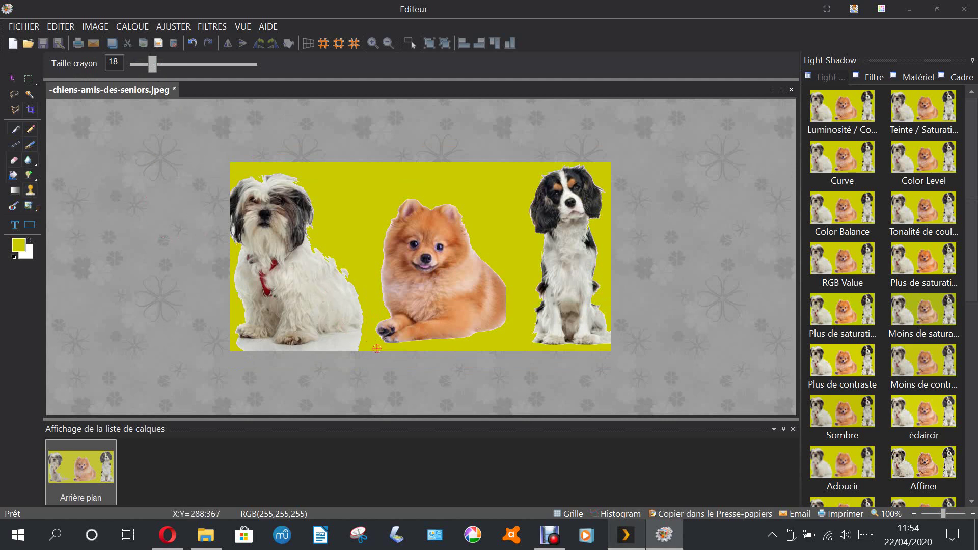
{"action": "mouse_move", "coordinate": [382, 347]}
{"action": "left_mouse_down"}
{"action": "mouse_move", "coordinate": [250, 345]}
{"action": "mouse_move", "coordinate": [279, 349]}
{"action": "left_mouse_up"}
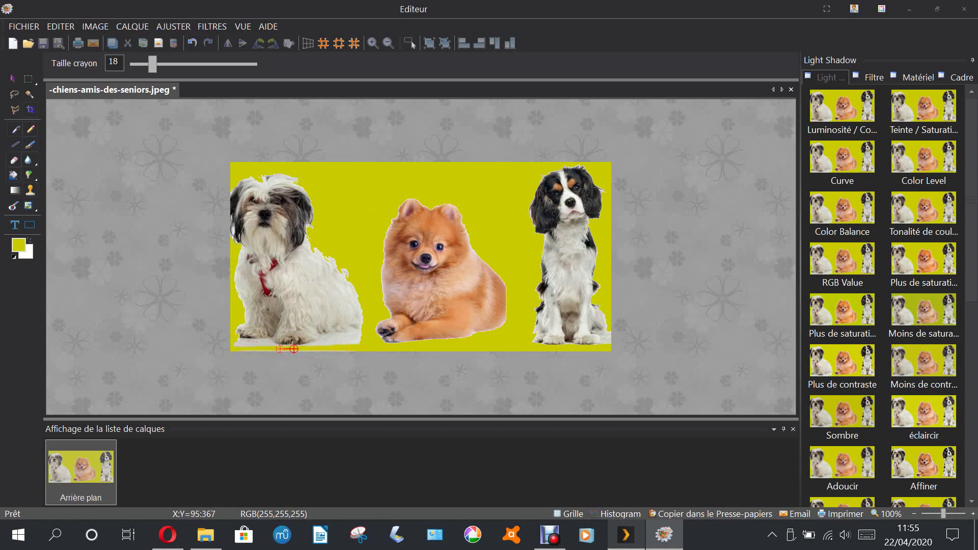
{"action": "left_click", "coordinate": [12, 78]}
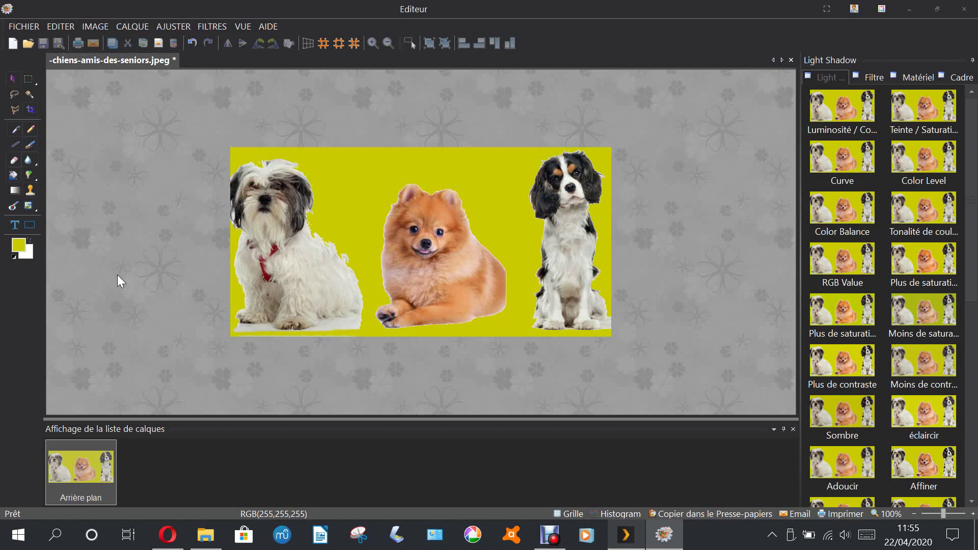
Step: Draw a light blue beamed three-note shape from the Musique set, about 163 × 81 px, between the first two dogs' heads
{"action": "left_click", "coordinate": [30, 225]}
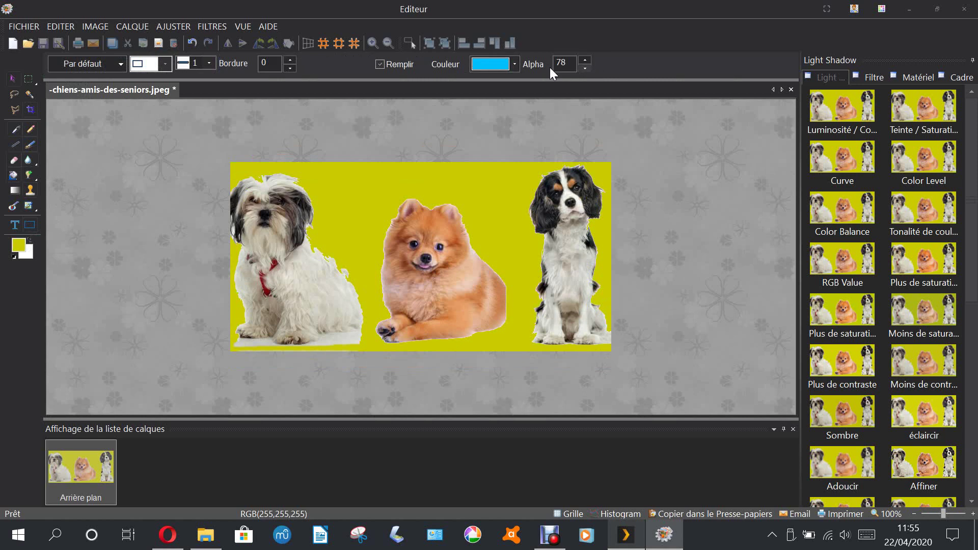
{"action": "left_click", "coordinate": [164, 63]}
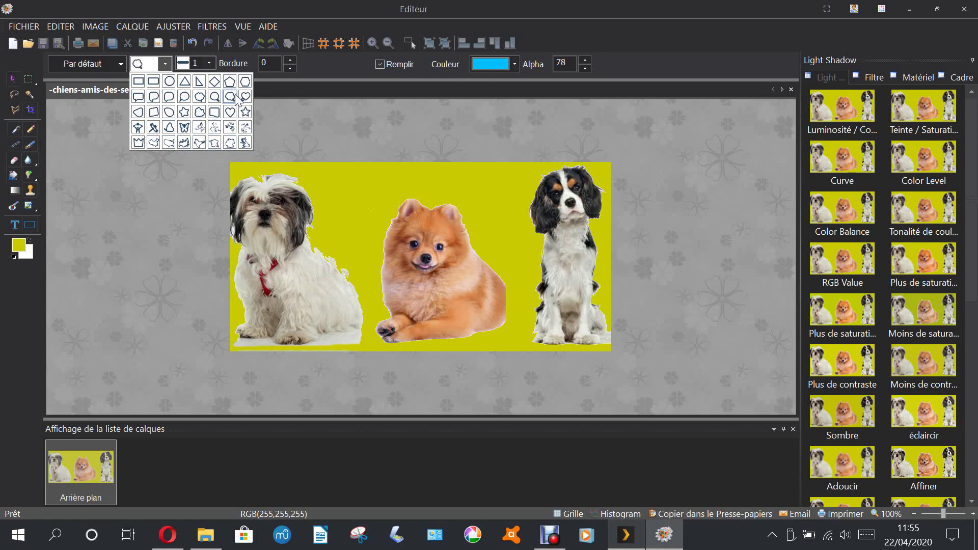
{"action": "left_click", "coordinate": [120, 65]}
{"action": "left_click", "coordinate": [121, 65]}
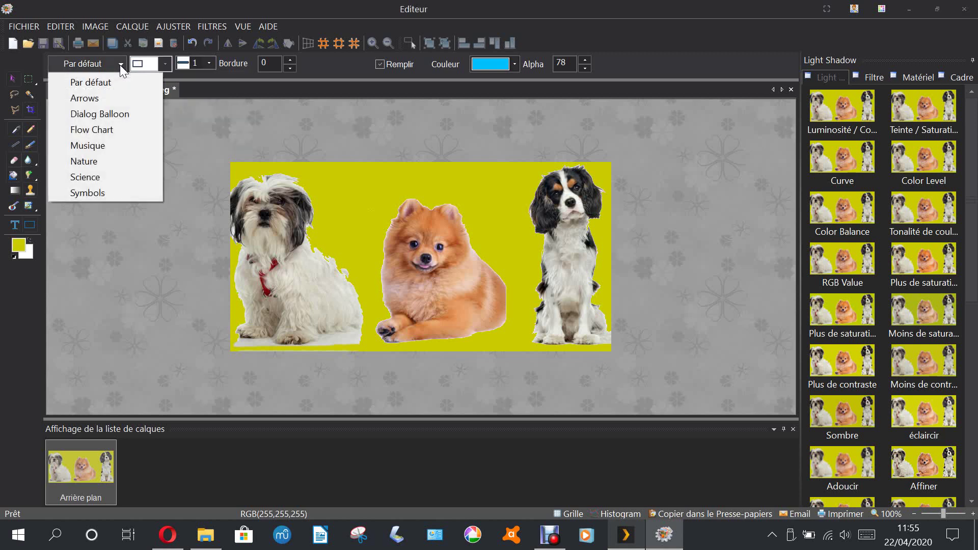
{"action": "left_click", "coordinate": [85, 145]}
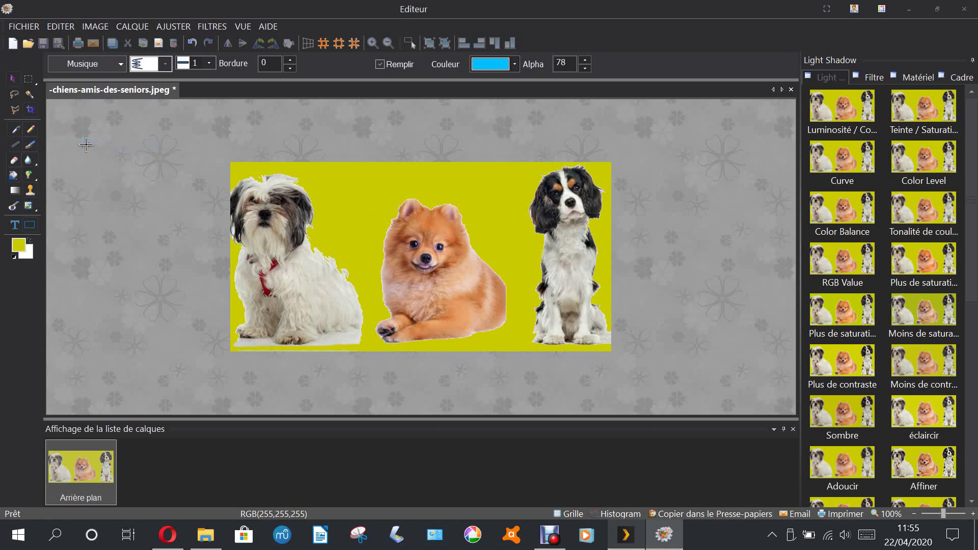
{"action": "left_click", "coordinate": [164, 63]}
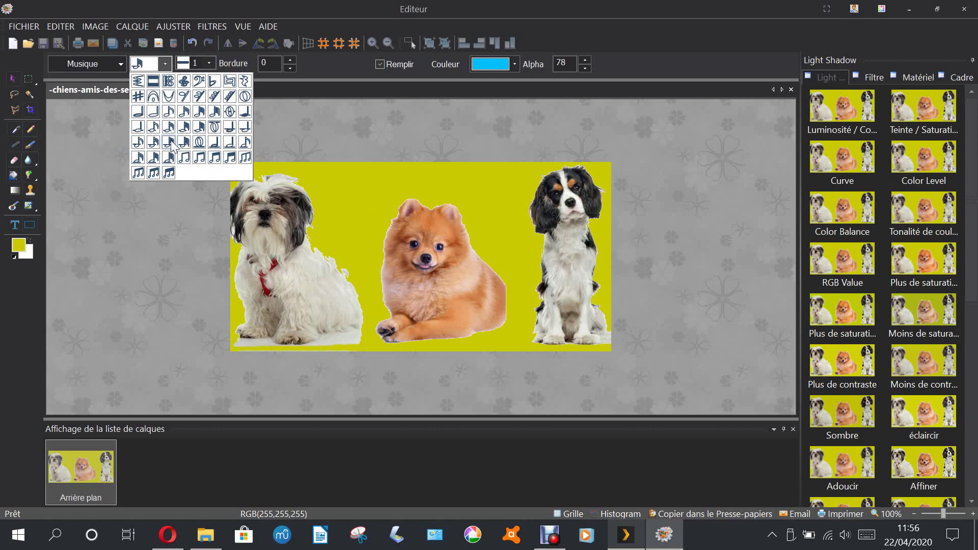
{"action": "left_click", "coordinate": [138, 173]}
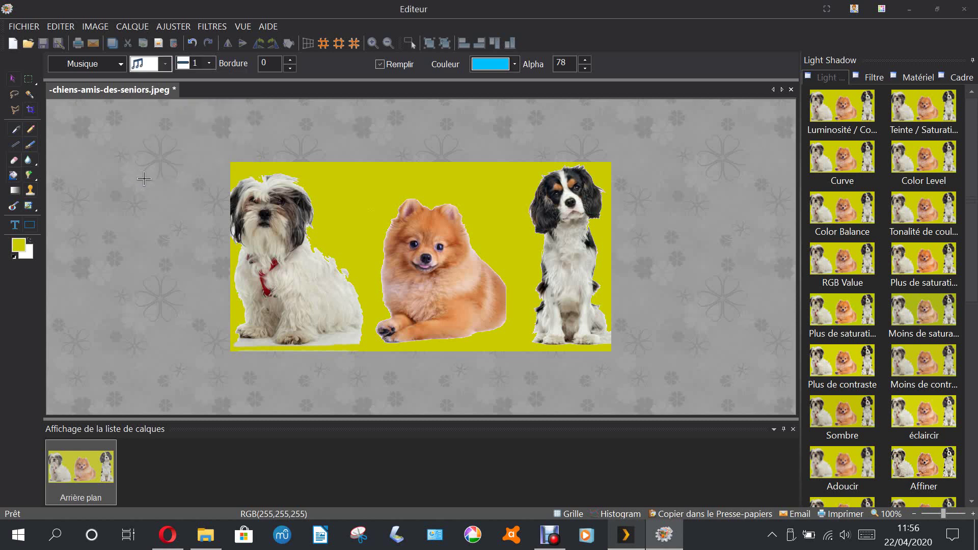
{"action": "left_click_drag", "start_coordinate": [342, 197], "coordinate": [368, 197]}
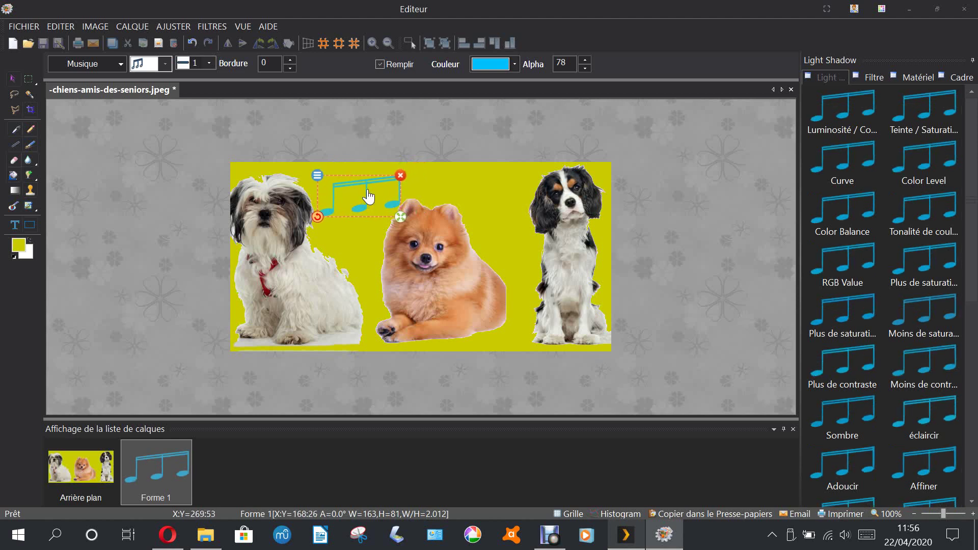
Step: Duplicate the blue music notes and place the copy between the middle and third dogs, rotated about 26° and about 126 × 64 px
{"action": "right_click", "coordinate": [318, 177]}
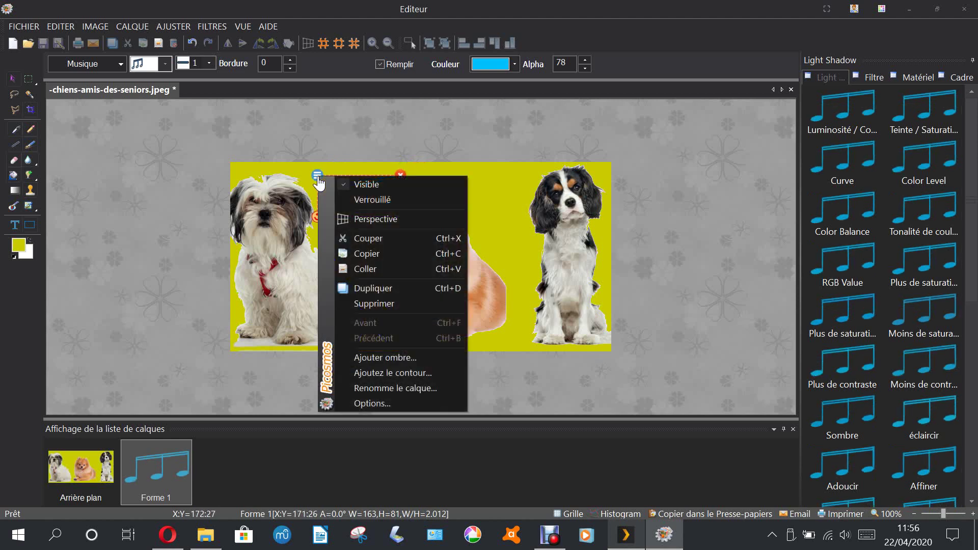
{"action": "left_click", "coordinate": [381, 287]}
{"action": "left_click_drag", "start_coordinate": [353, 160], "coordinate": [494, 225]}
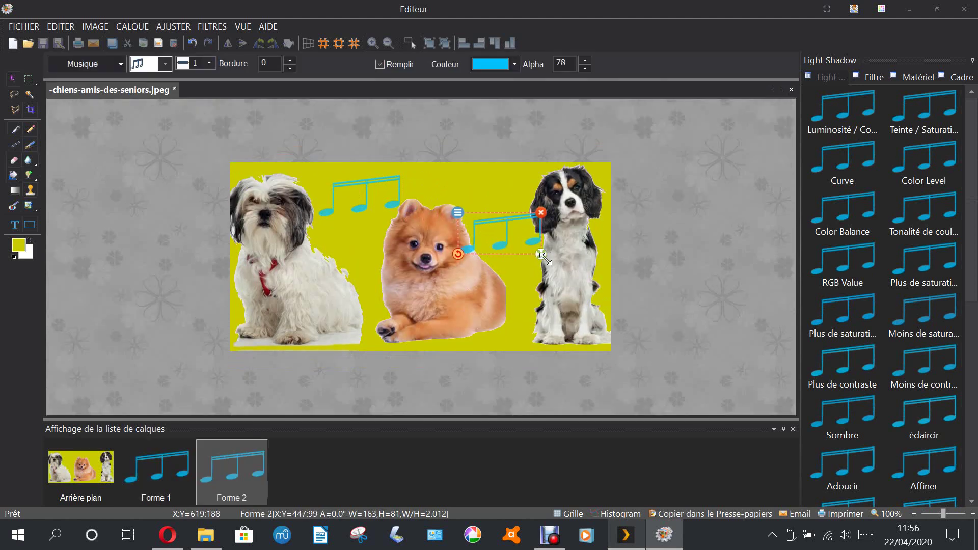
{"action": "left_click_drag", "start_coordinate": [461, 258], "coordinate": [508, 255]}
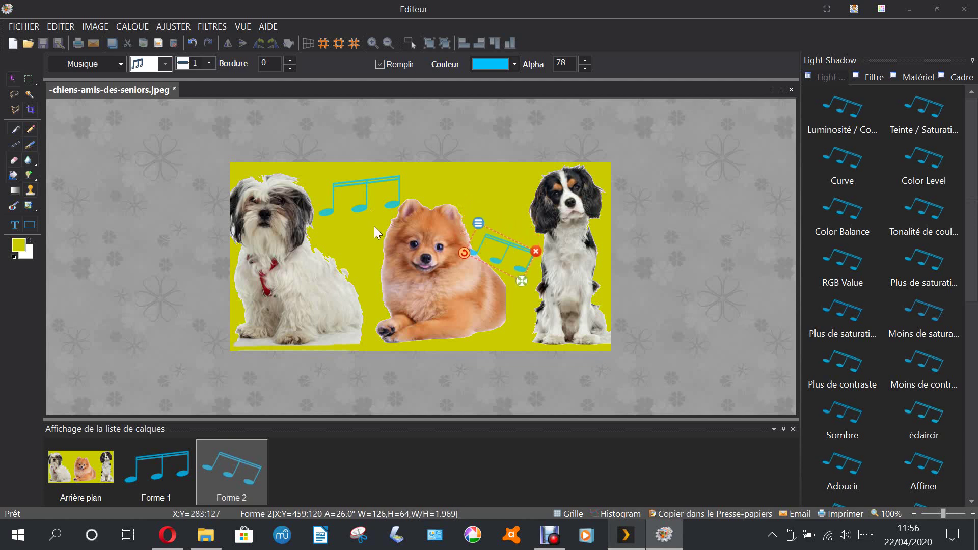
{"action": "left_click", "coordinate": [353, 237]}
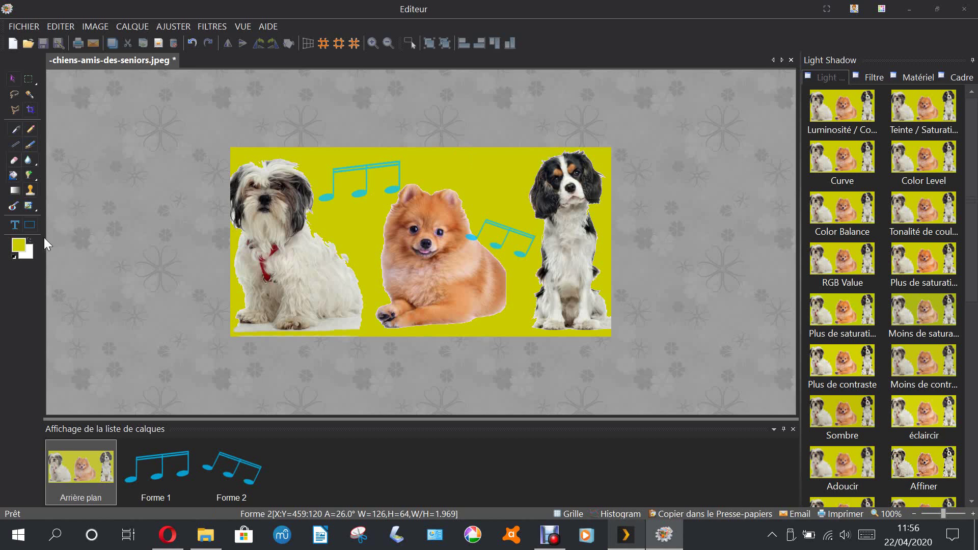
Step: Draw a dark red copy of the same music-note shape, about 105 × 58 px, above the middle dog towards the third dog
{"action": "left_click", "coordinate": [29, 224]}
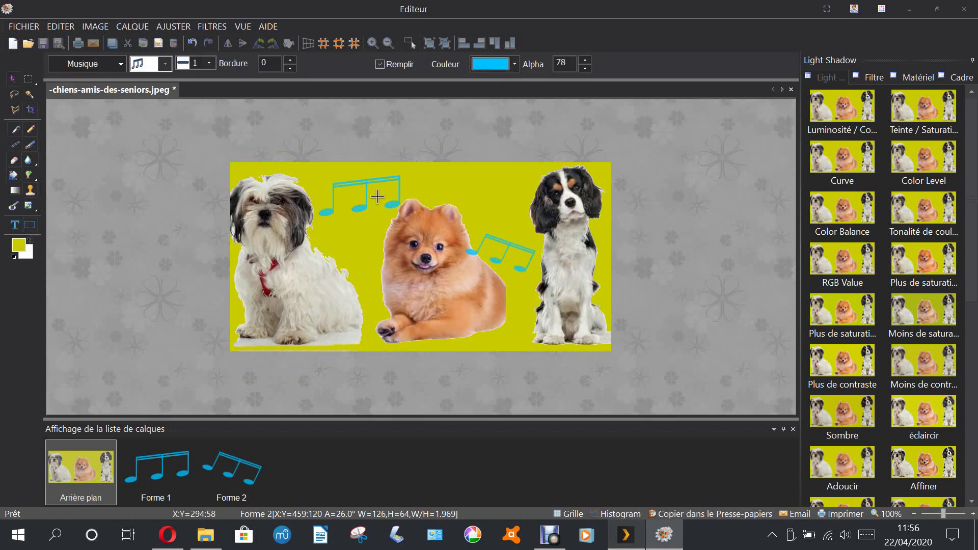
{"action": "left_click", "coordinate": [514, 64]}
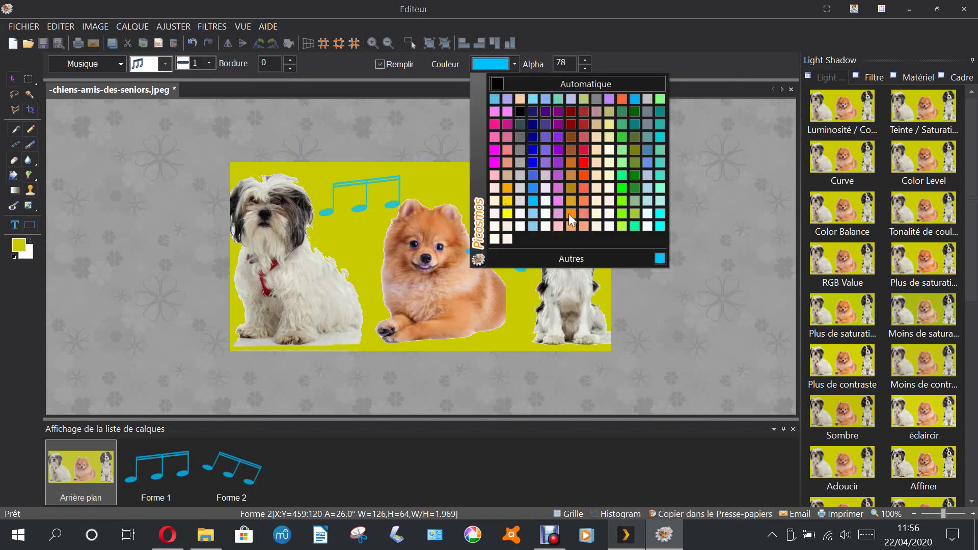
{"action": "left_click", "coordinate": [573, 108]}
{"action": "left_click_drag", "start_coordinate": [436, 179], "coordinate": [486, 204]}
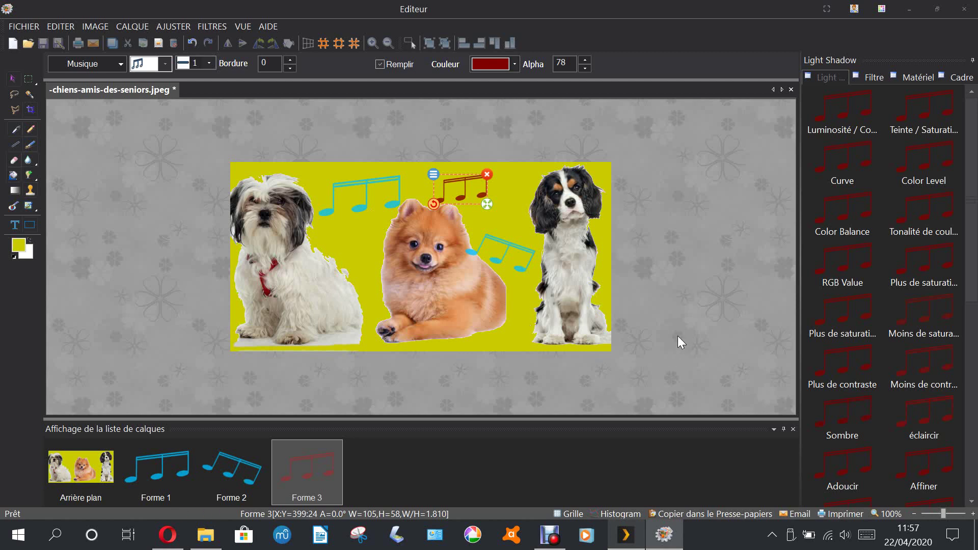
Step: Start a new text object and set its font to Comic Sans MS
{"action": "left_click", "coordinate": [15, 227]}
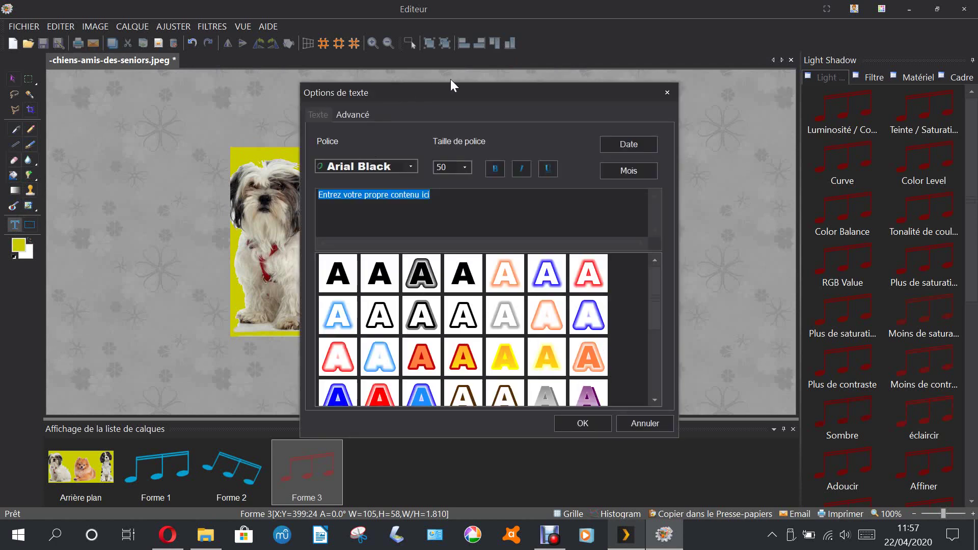
{"action": "left_click", "coordinate": [411, 167]}
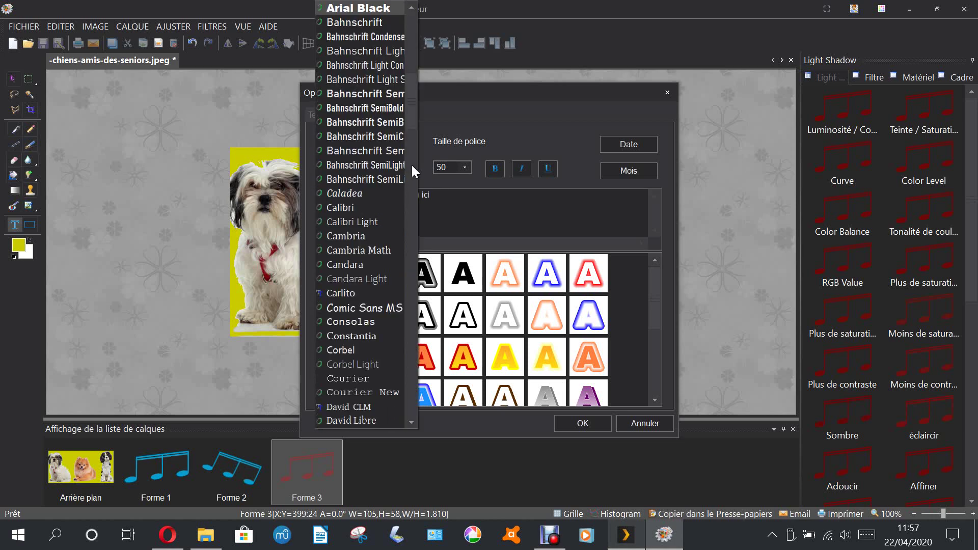
{"action": "left_click", "coordinate": [364, 307]}
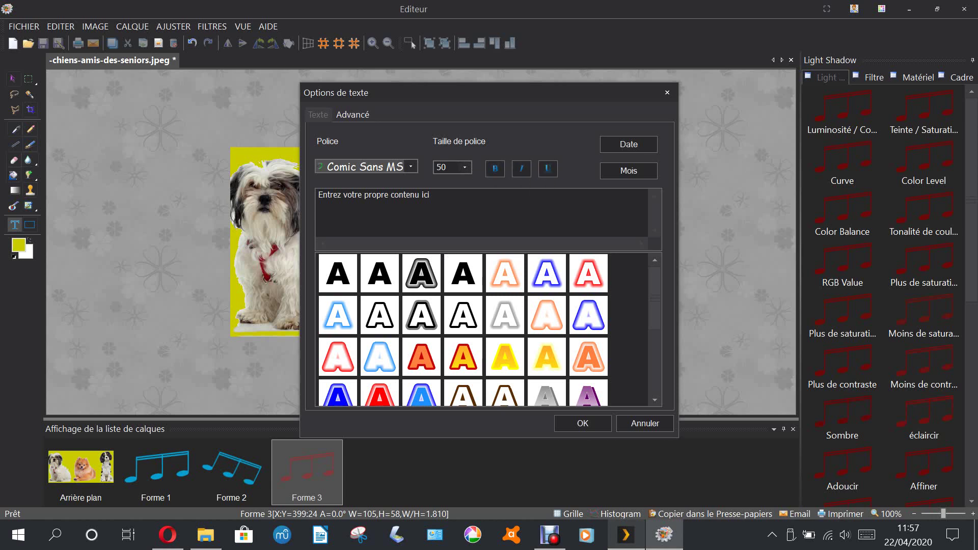
Step: Replace the placeholder text with the title "Les chiens chanteurs!"
{"action": "left_click_drag", "start_coordinate": [431, 195], "coordinate": [318, 194]}
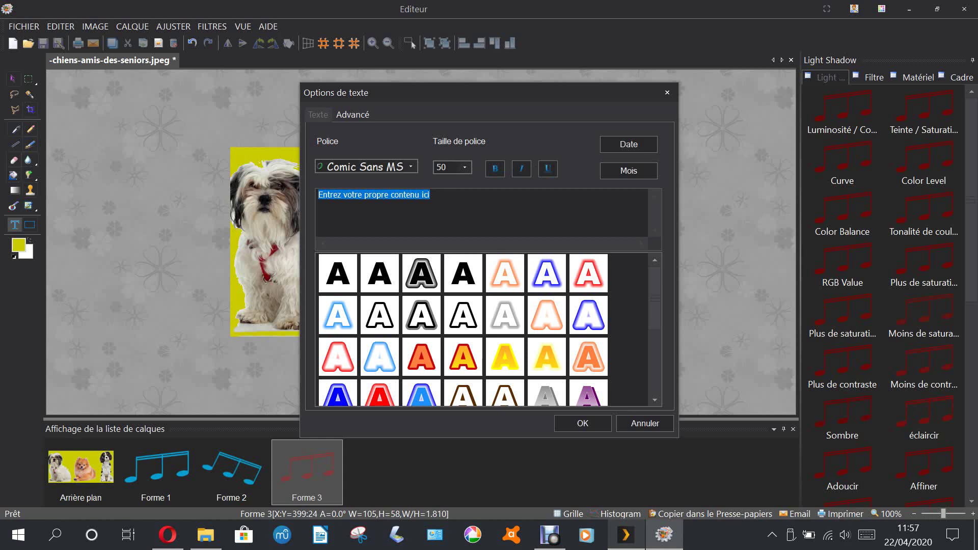
{"action": "type", "text": "L"}
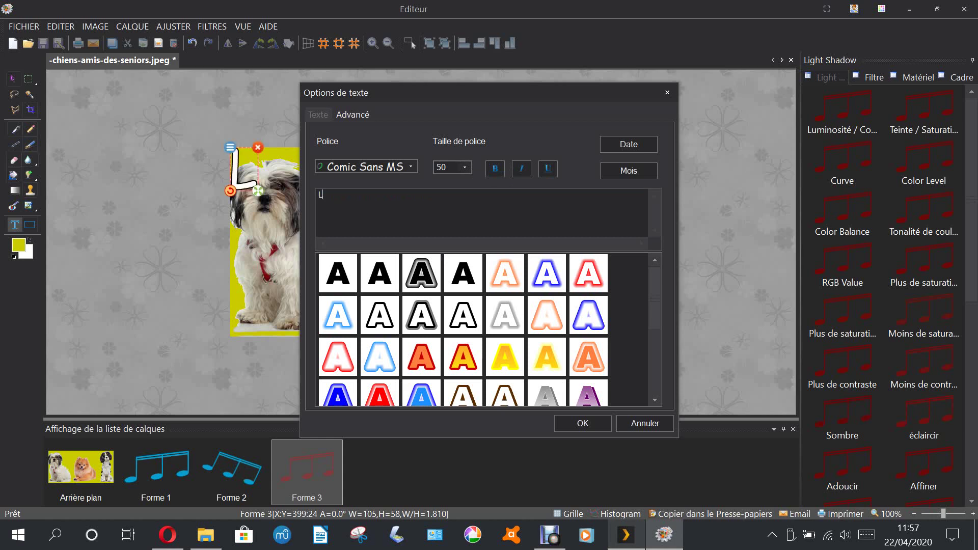
{"action": "type", "text": "es chiens "}
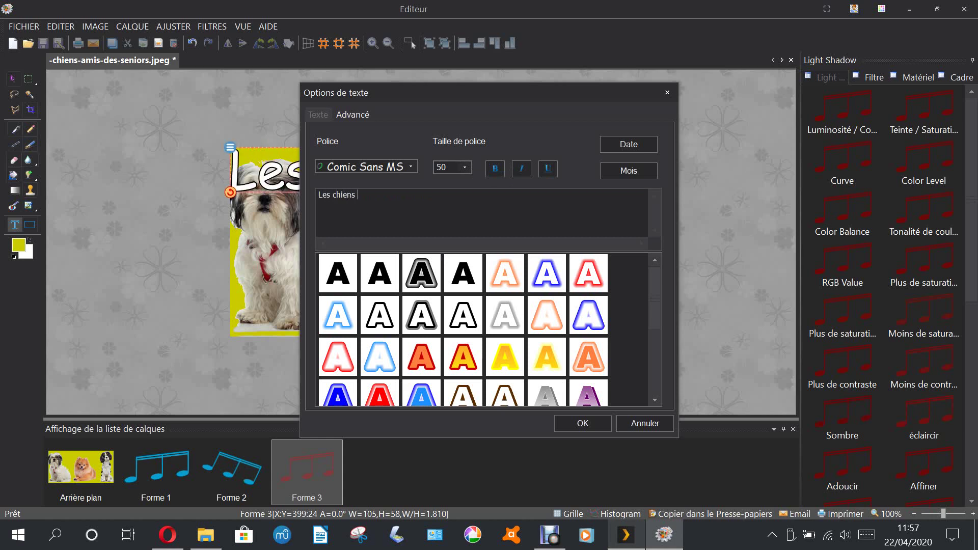
{"action": "type", "text": "chanteur"}
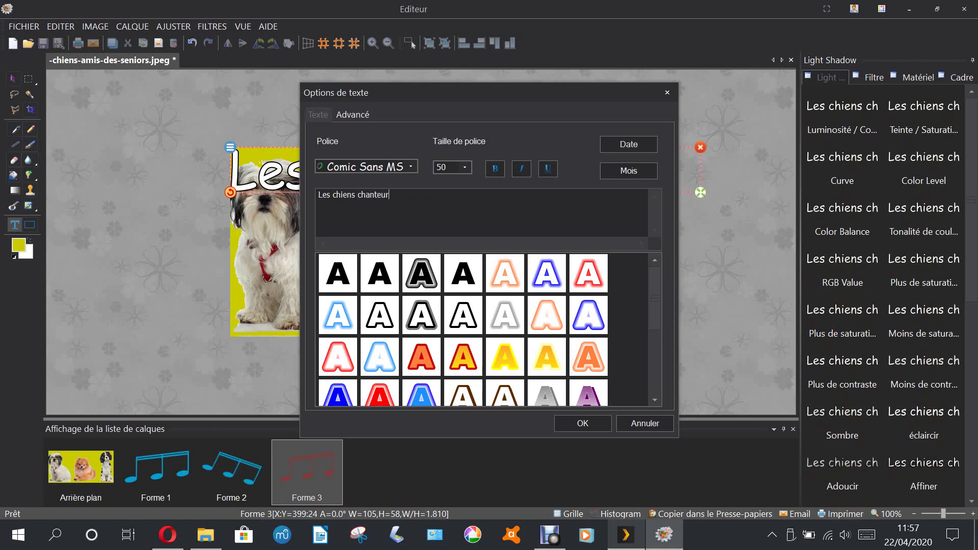
{"action": "type", "text": "s!"}
Step: Give the title the orange lettering style with a red outline and insert it into the picture
{"action": "scroll", "coordinate": [466, 359], "scroll_direction": "down", "scroll_amount": 3}
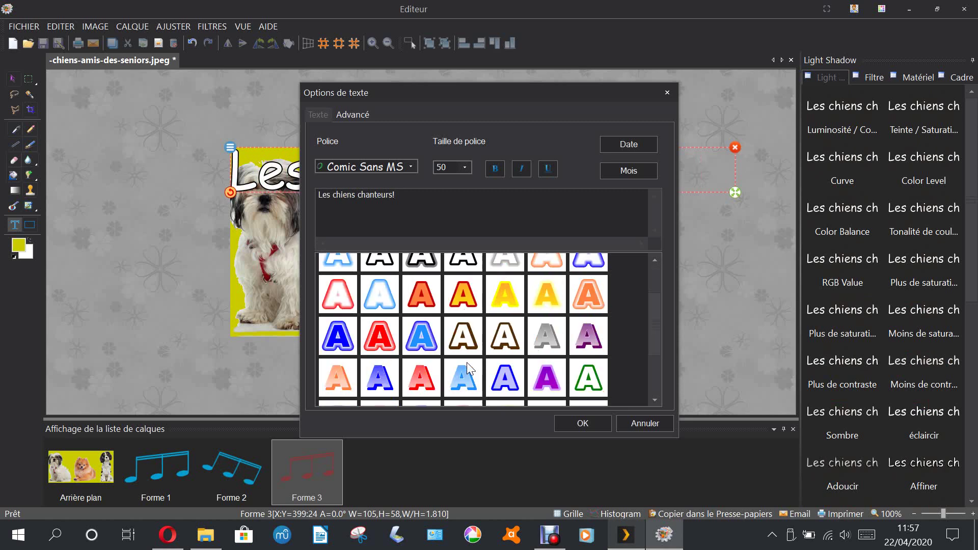
{"action": "left_click", "coordinate": [467, 296]}
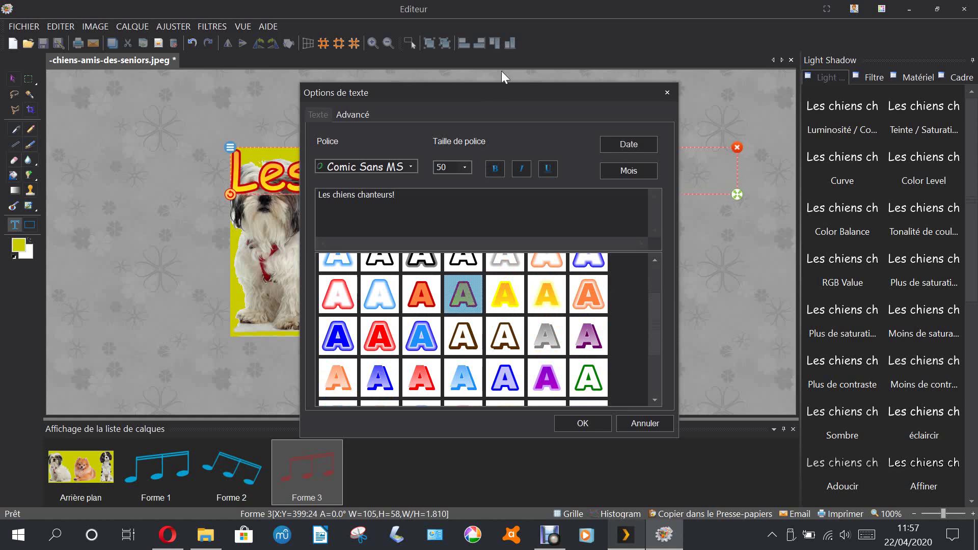
{"action": "left_click_drag", "start_coordinate": [485, 87], "coordinate": [509, 43]}
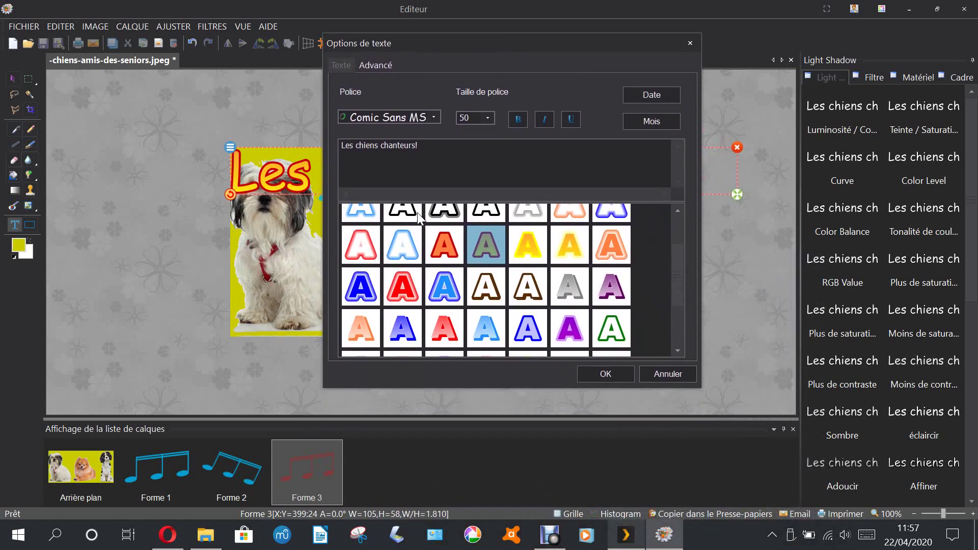
{"action": "left_click", "coordinate": [444, 250]}
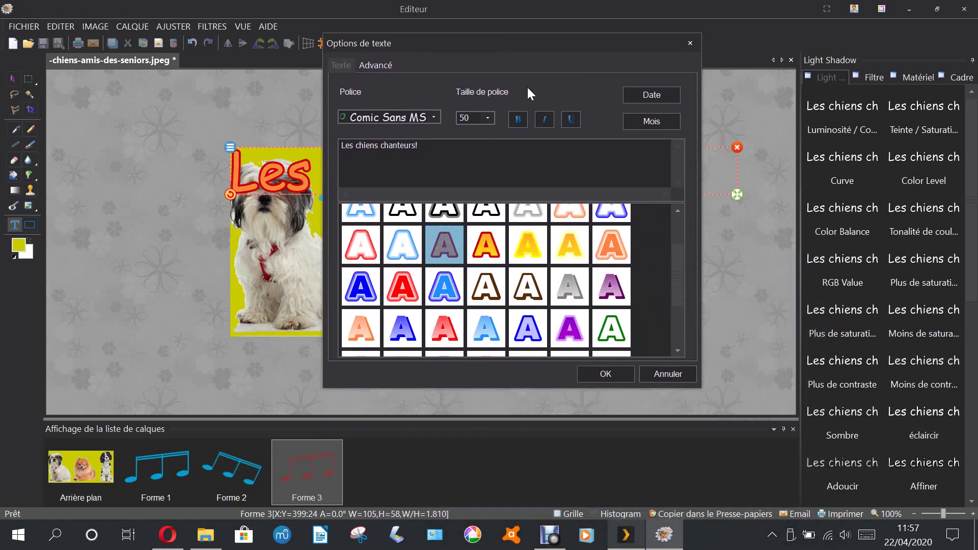
{"action": "left_click_drag", "start_coordinate": [535, 41], "coordinate": [476, 99]}
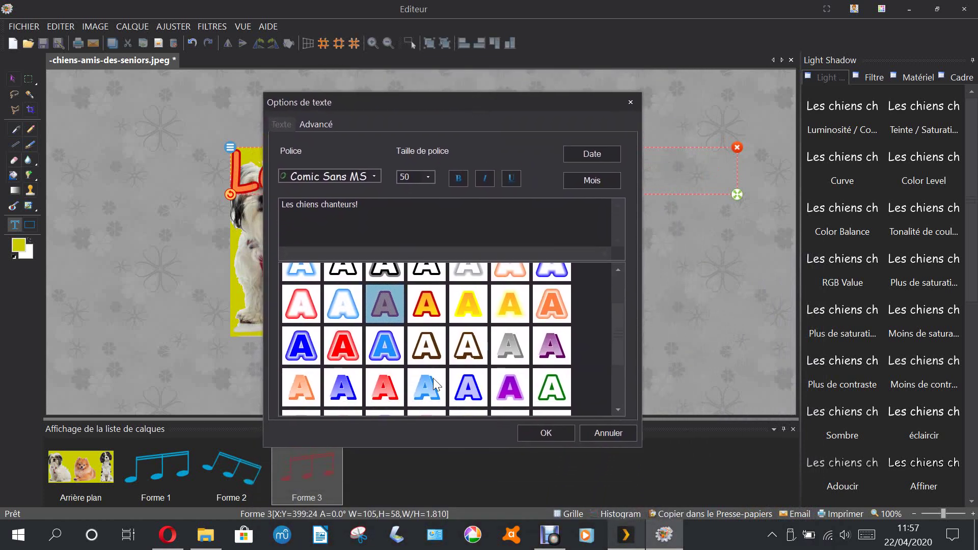
{"action": "left_click", "coordinate": [544, 434]}
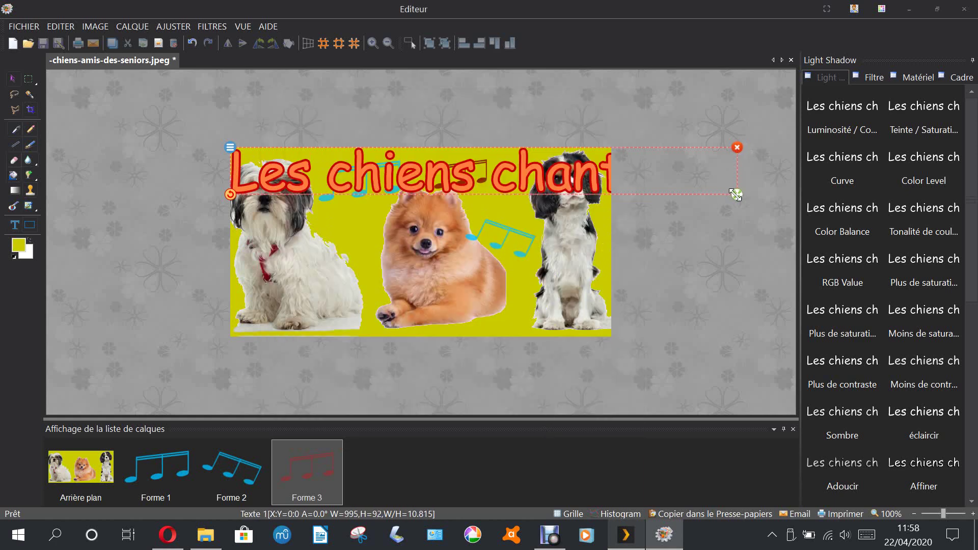
Step: Shrink the title to about 659 × 63 px and place it along the picture's lower edge, across the three dogs
{"action": "left_click_drag", "start_coordinate": [735, 194], "coordinate": [570, 193]}
{"action": "left_click_drag", "start_coordinate": [494, 182], "coordinate": [511, 323]}
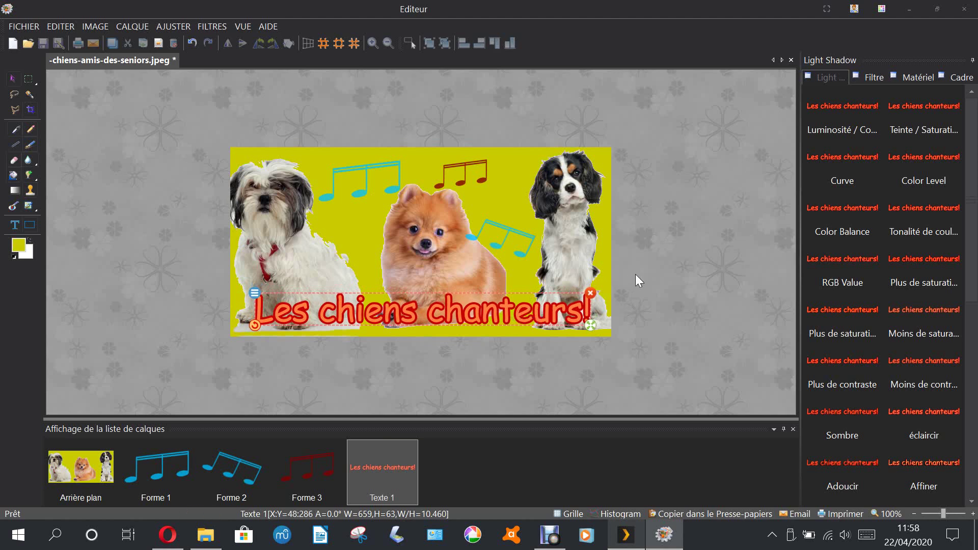
{"action": "left_click", "coordinate": [601, 263]}
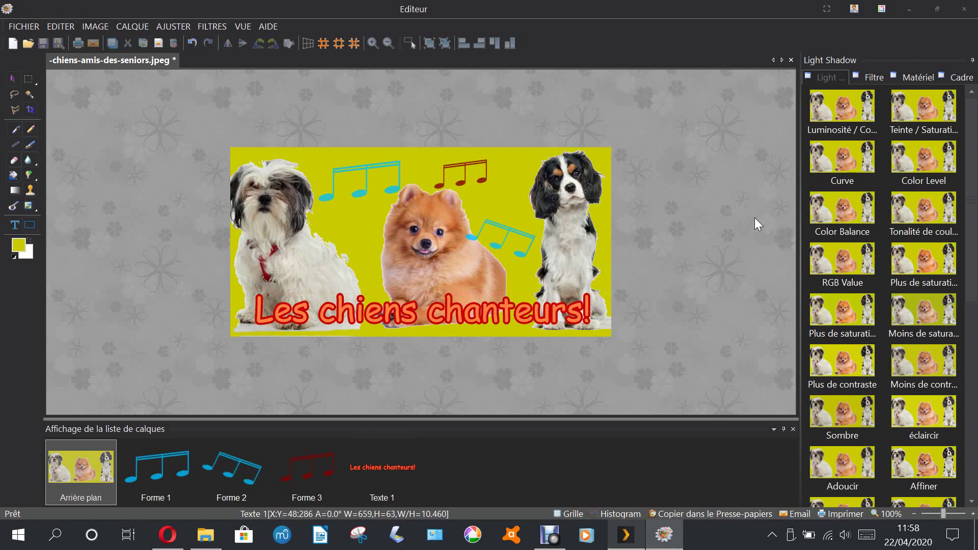
Step: Add the wide-open red mouth without fangs from the Mouth embellishments, about 114 × 114 px, over the third dog's muzzle
{"action": "left_click", "coordinate": [920, 75]}
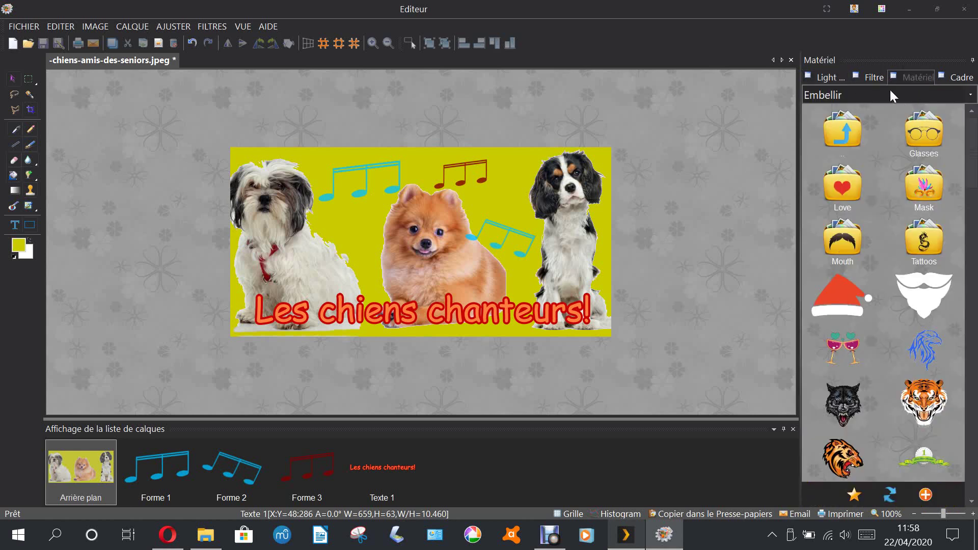
{"action": "left_click", "coordinate": [846, 239]}
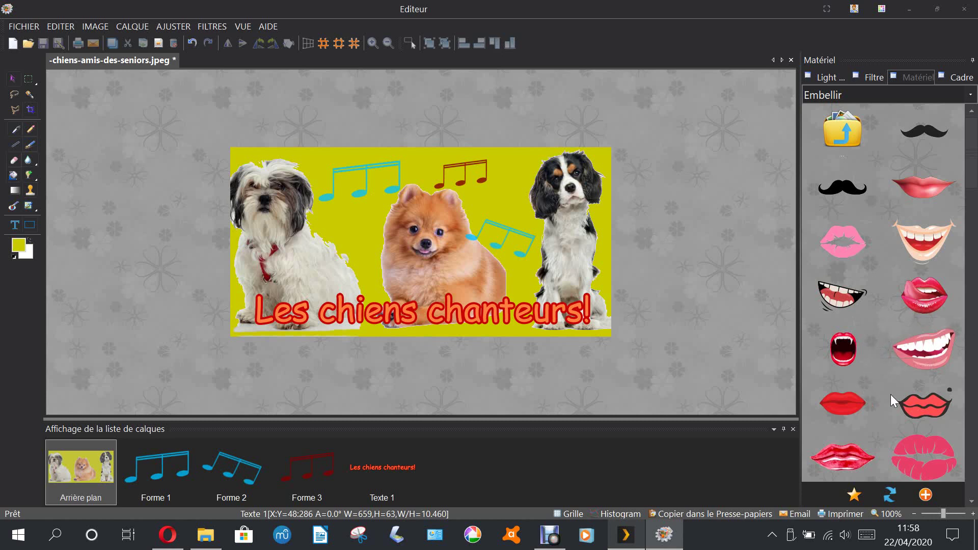
{"action": "scroll", "coordinate": [912, 343], "scroll_direction": "down", "scroll_amount": 1}
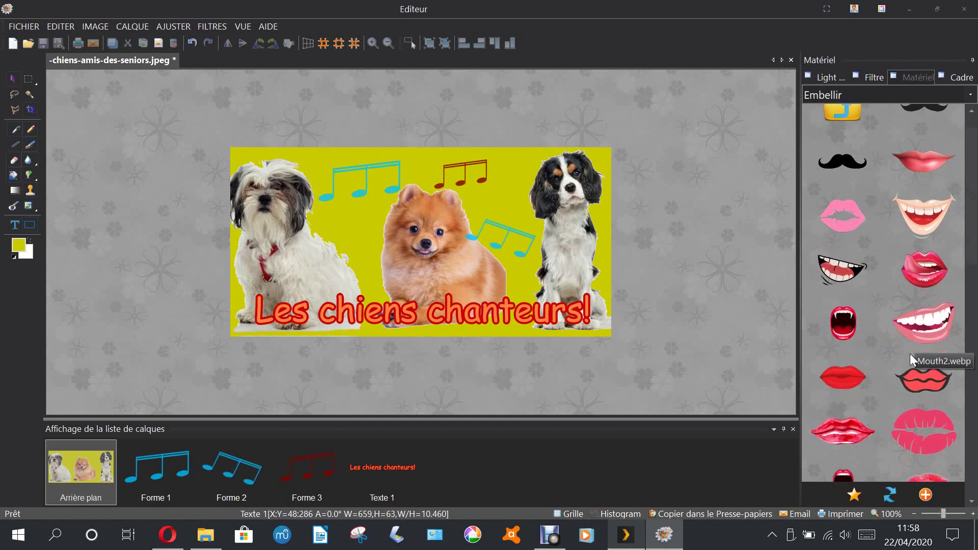
{"action": "scroll", "coordinate": [910, 368], "scroll_direction": "down", "scroll_amount": 2}
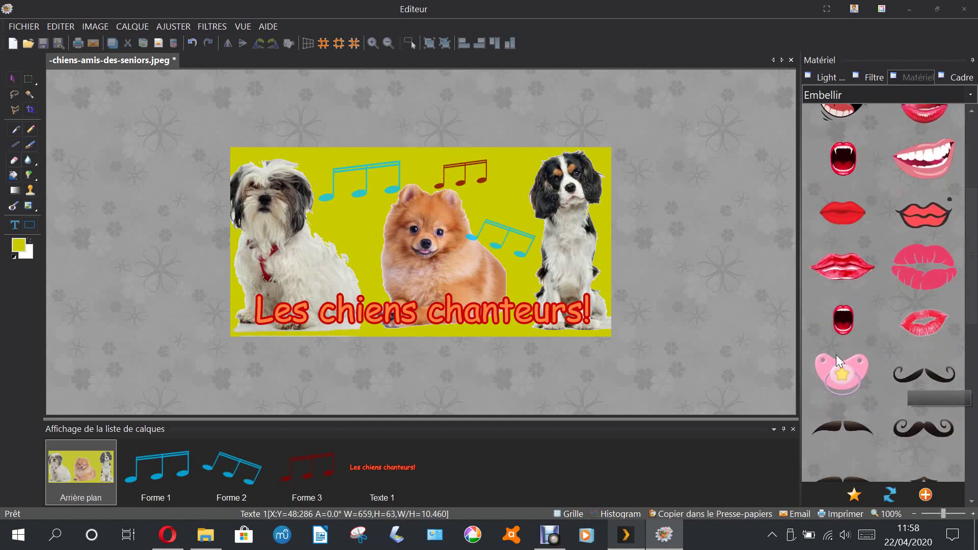
{"action": "left_click", "coordinate": [826, 329]}
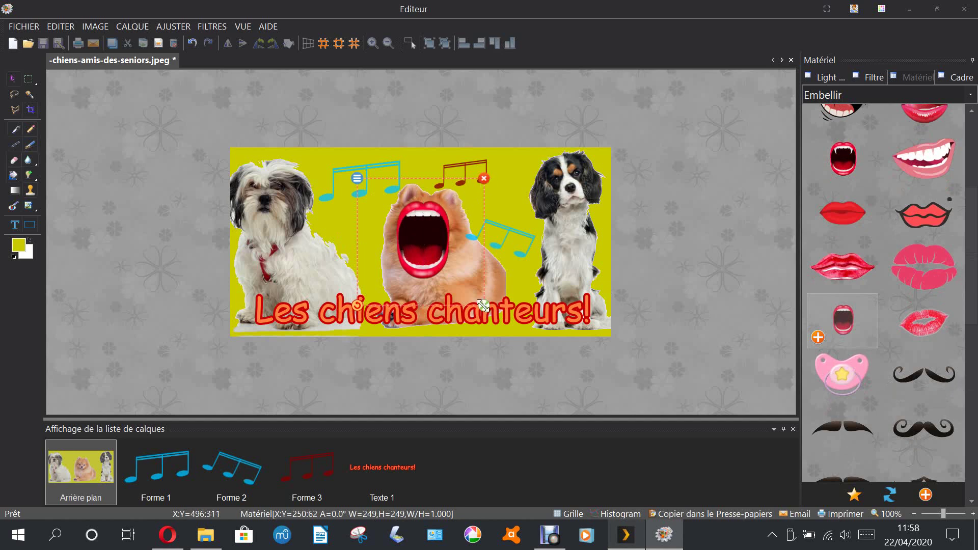
{"action": "left_click_drag", "start_coordinate": [484, 306], "coordinate": [457, 278]}
{"action": "left_click_drag", "start_coordinate": [418, 223], "coordinate": [427, 253]}
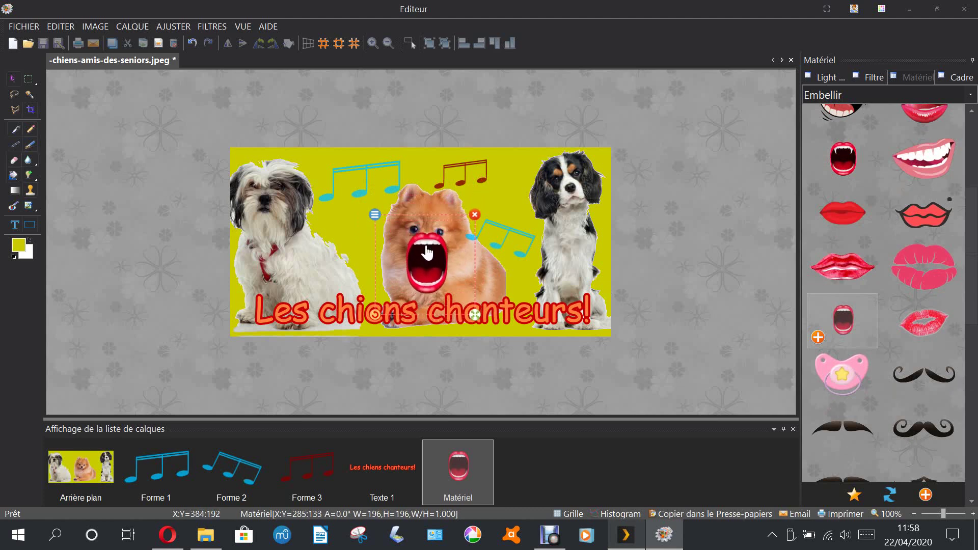
{"action": "left_click_drag", "start_coordinate": [475, 310], "coordinate": [433, 273]}
{"action": "left_click_drag", "start_coordinate": [402, 243], "coordinate": [568, 195]}
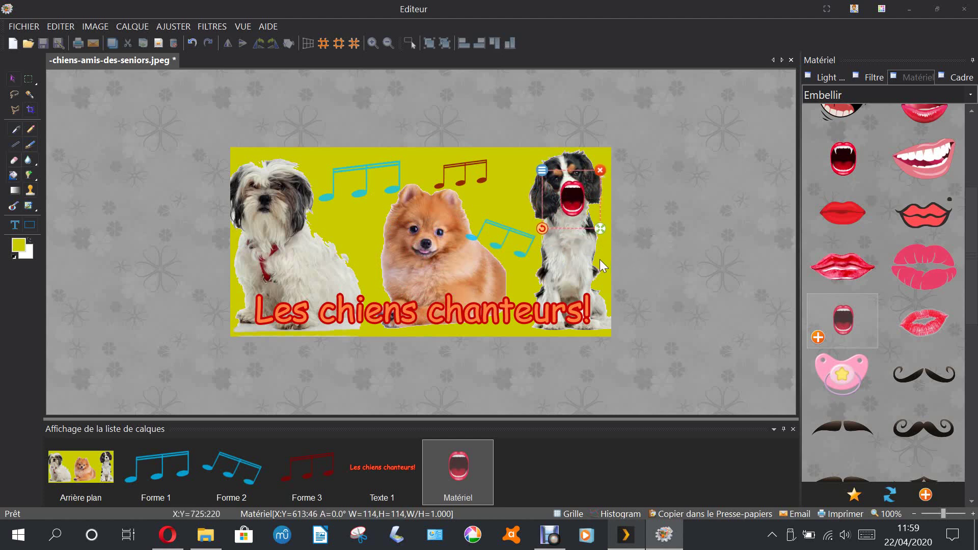
{"action": "left_click", "coordinate": [757, 265]}
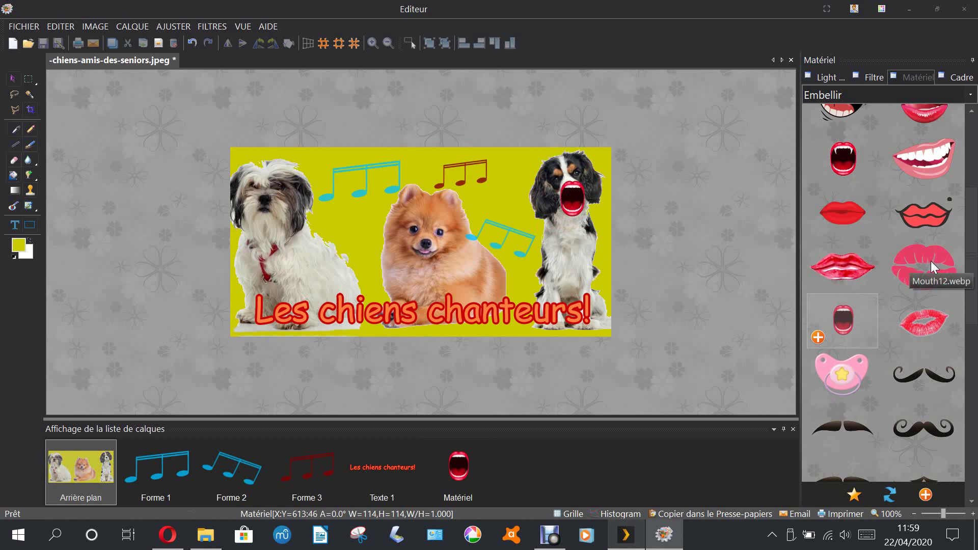
Step: Add the textured pink-red lips to the middle dog's muzzle, about 132 × 87 px and rotated about 12.7°
{"action": "scroll", "coordinate": [930, 261], "scroll_direction": "up", "scroll_amount": 3}
{"action": "scroll", "coordinate": [933, 263], "scroll_direction": "up", "scroll_amount": 4}
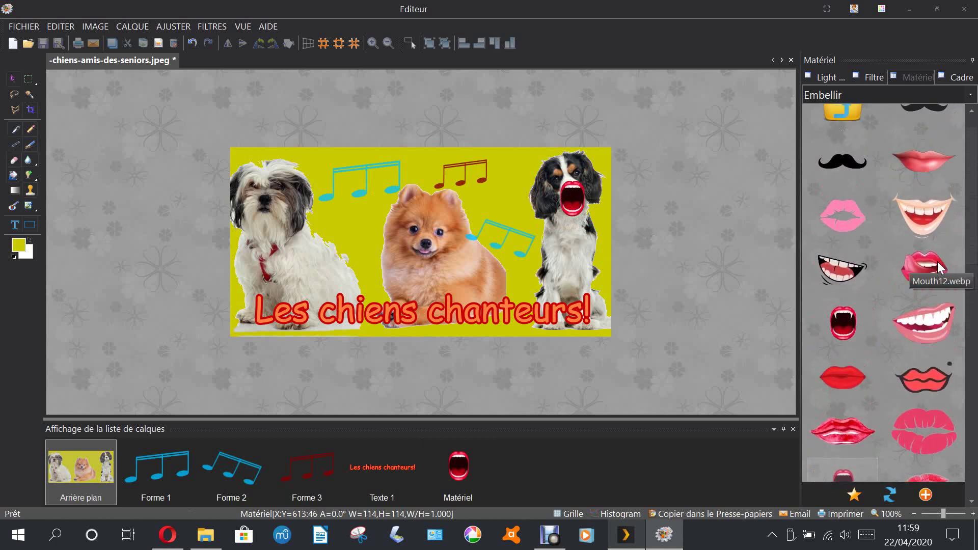
{"action": "scroll", "coordinate": [925, 254], "scroll_direction": "up", "scroll_amount": 1}
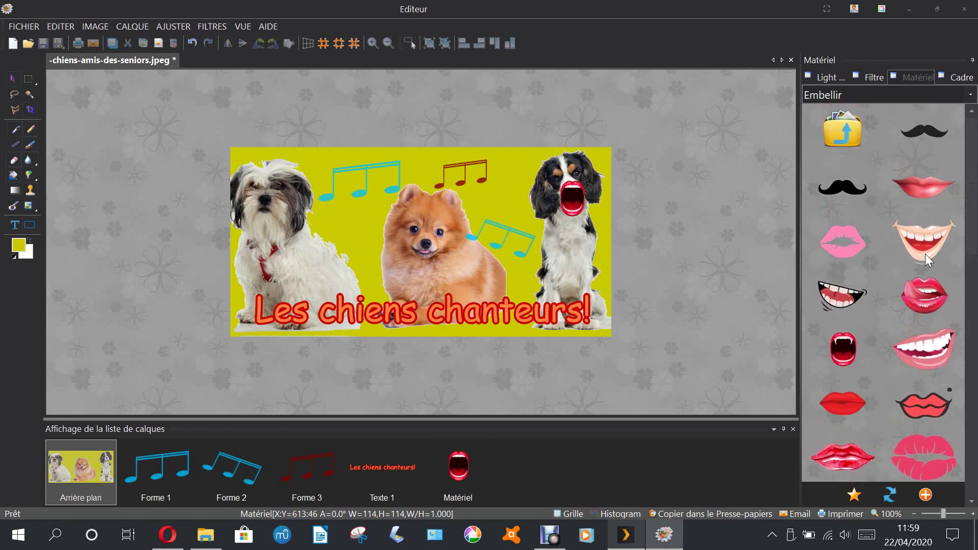
{"action": "scroll", "coordinate": [919, 265], "scroll_direction": "down", "scroll_amount": 6}
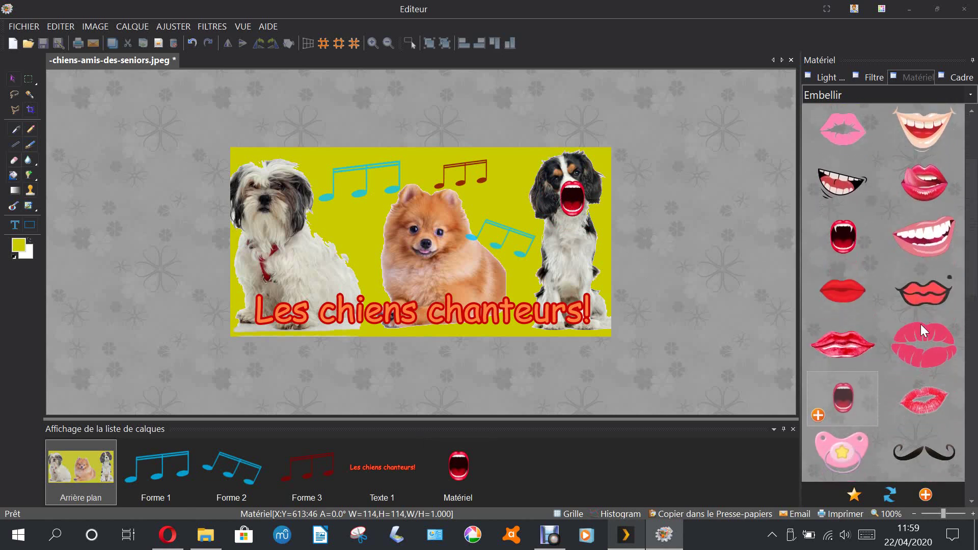
{"action": "scroll", "coordinate": [919, 346], "scroll_direction": "down", "scroll_amount": 1}
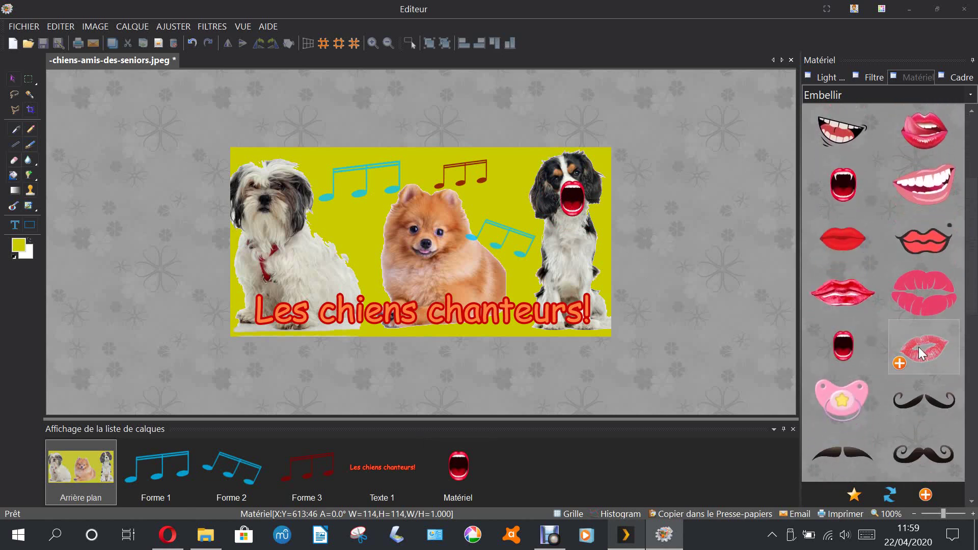
{"action": "left_click", "coordinate": [918, 347]}
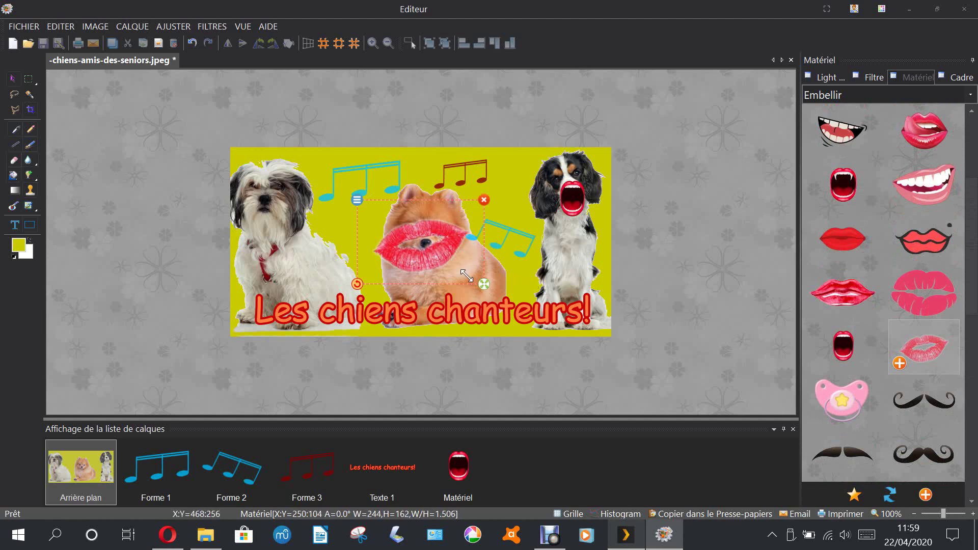
{"action": "left_click_drag", "start_coordinate": [467, 275], "coordinate": [428, 247]}
{"action": "left_click_drag", "start_coordinate": [364, 229], "coordinate": [383, 271]}
{"action": "left_click_drag", "start_coordinate": [453, 273], "coordinate": [438, 260]}
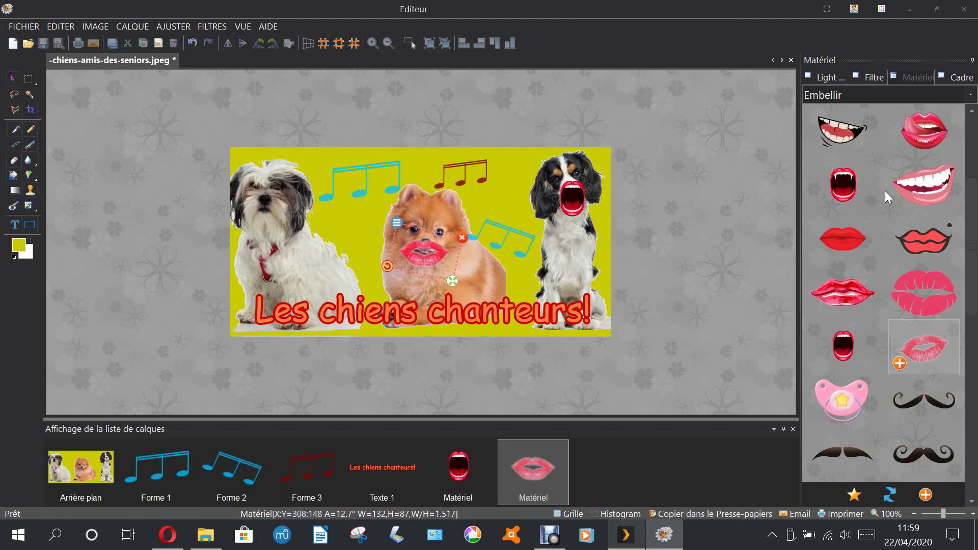
Step: Add the toothy smile with skin-coloured surround over the first dog's muzzle, about 98 × 69 px
{"action": "scroll", "coordinate": [885, 192], "scroll_direction": "up", "scroll_amount": 3}
{"action": "scroll", "coordinate": [904, 202], "scroll_direction": "up", "scroll_amount": 1}
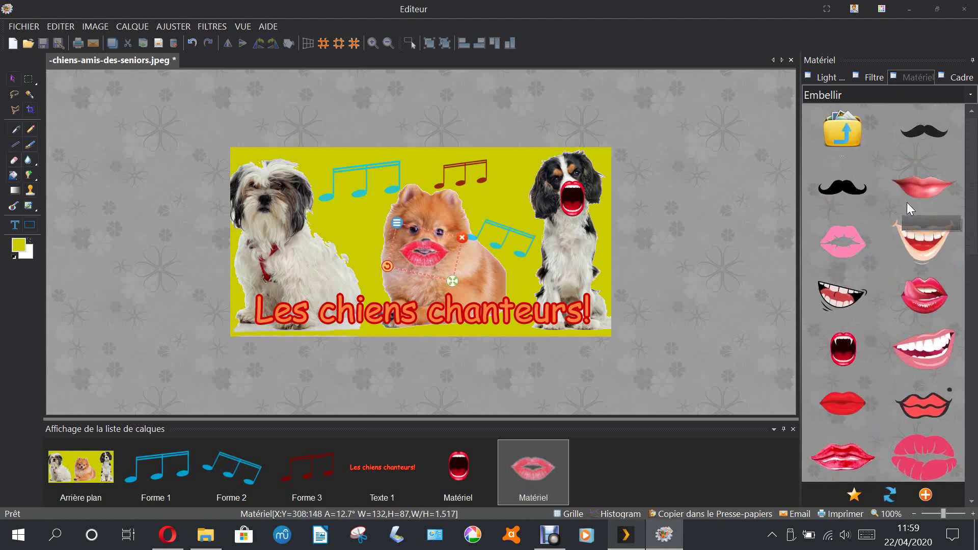
{"action": "left_click", "coordinate": [921, 240]}
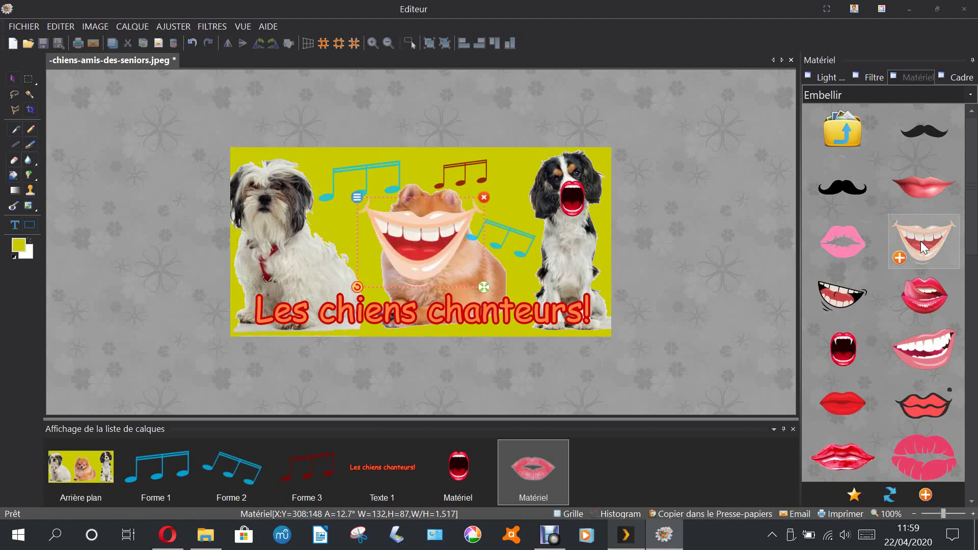
{"action": "left_click_drag", "start_coordinate": [483, 284], "coordinate": [271, 219]}
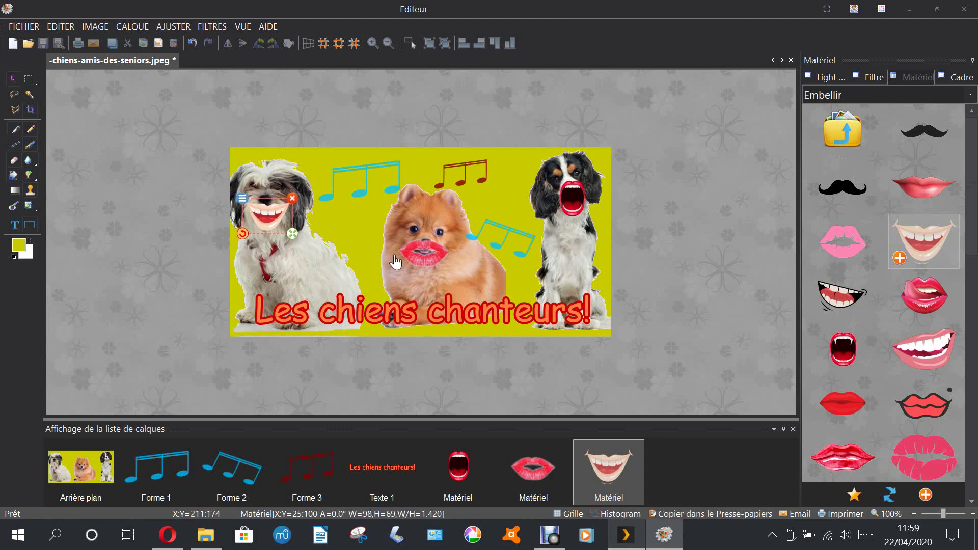
Step: Examine the frame previews for the smile layer and compare them with the embellishment, light and shadow, and filter collections
{"action": "left_click", "coordinate": [966, 78]}
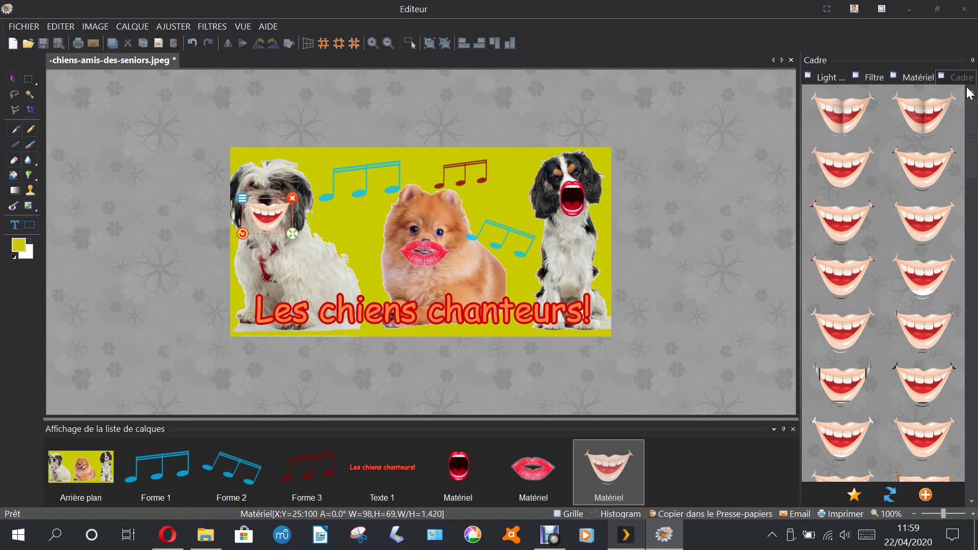
{"action": "left_click", "coordinate": [913, 79]}
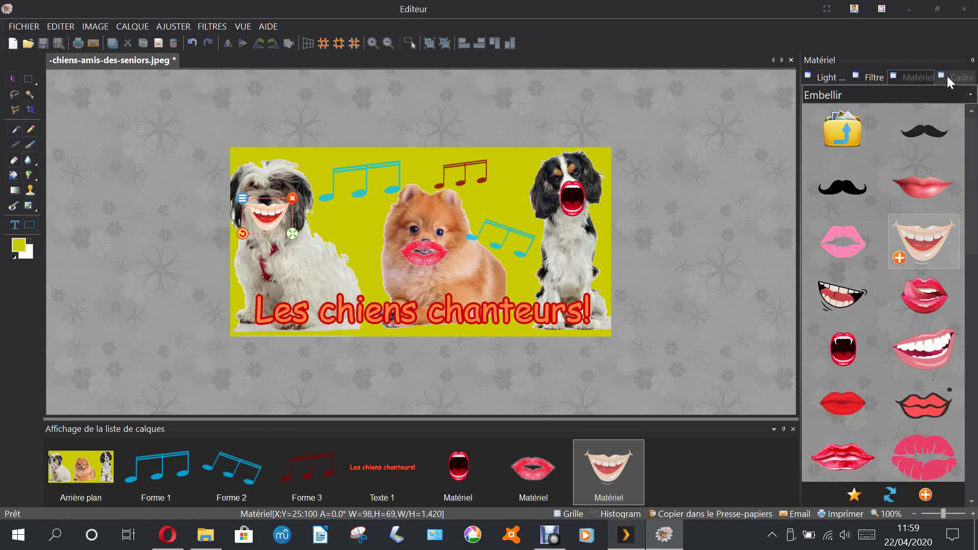
{"action": "left_click", "coordinate": [948, 76]}
{"action": "scroll", "coordinate": [914, 112], "scroll_direction": "down", "scroll_amount": 2}
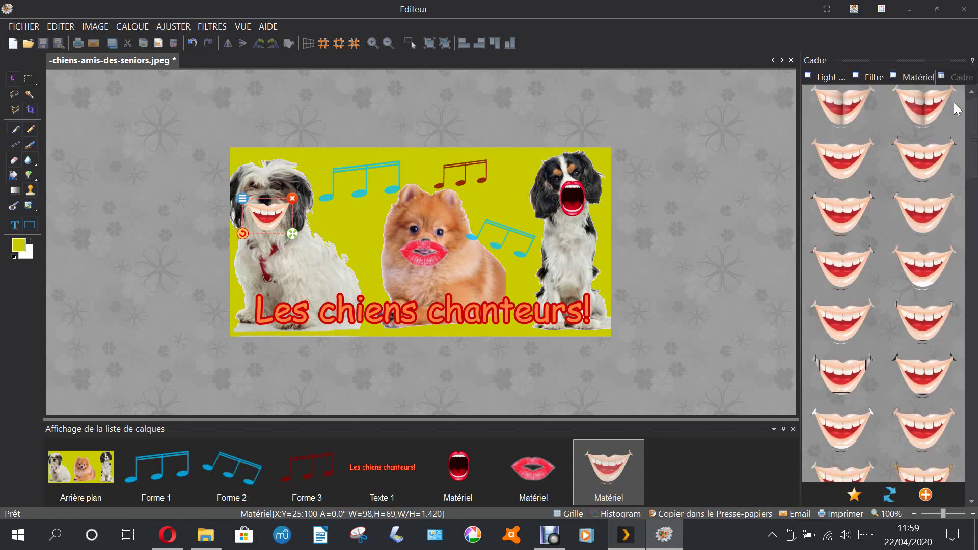
{"action": "left_click", "coordinate": [810, 77]}
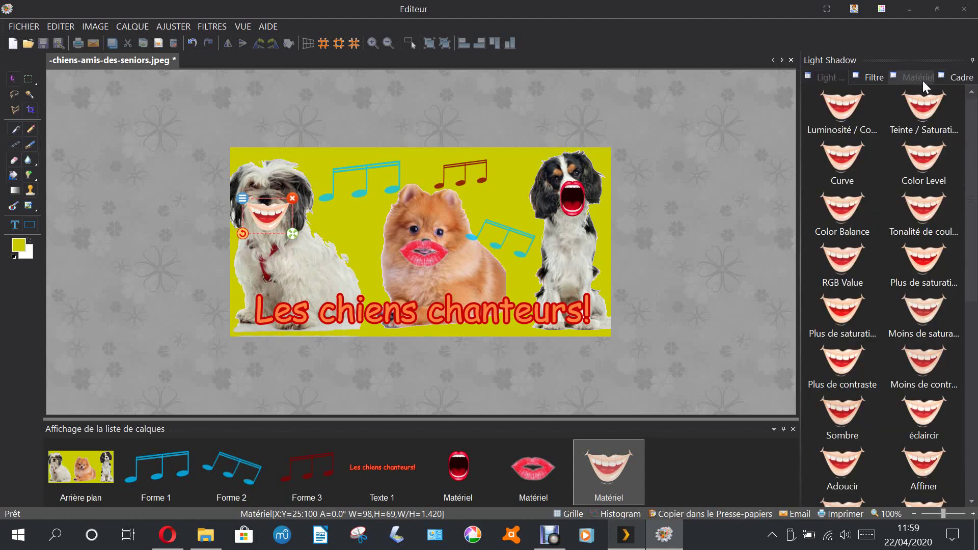
{"action": "left_click", "coordinate": [953, 78]}
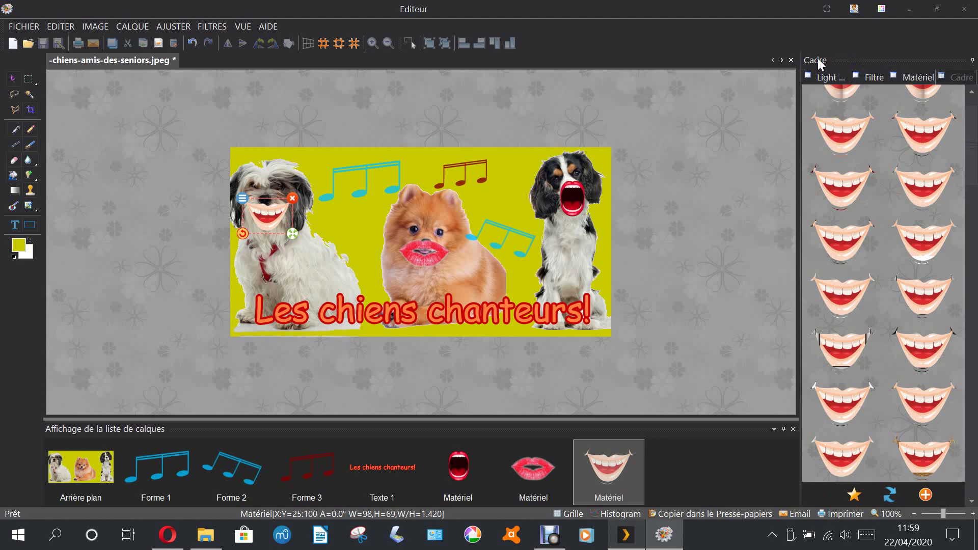
{"action": "scroll", "coordinate": [888, 181], "scroll_direction": "down", "scroll_amount": 3}
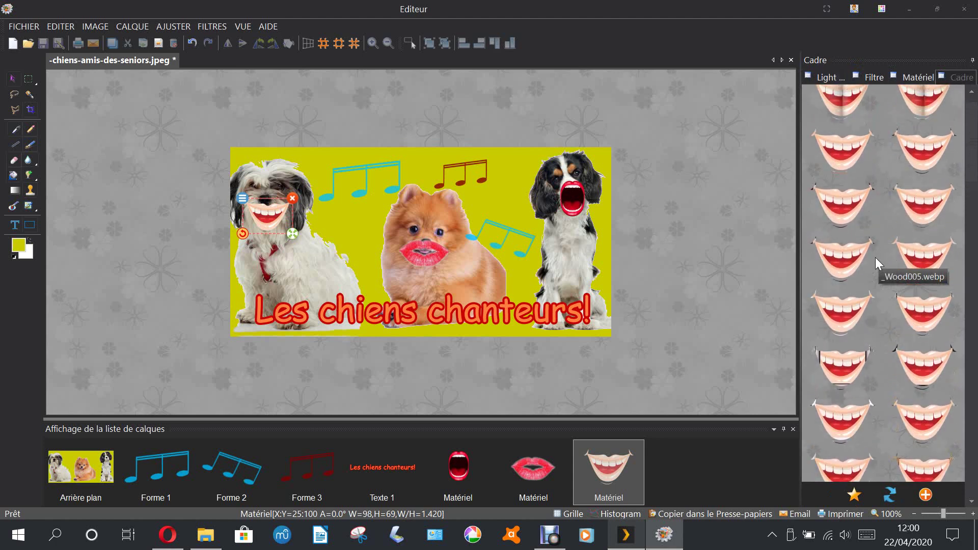
{"action": "scroll", "coordinate": [875, 258], "scroll_direction": "up", "scroll_amount": 1}
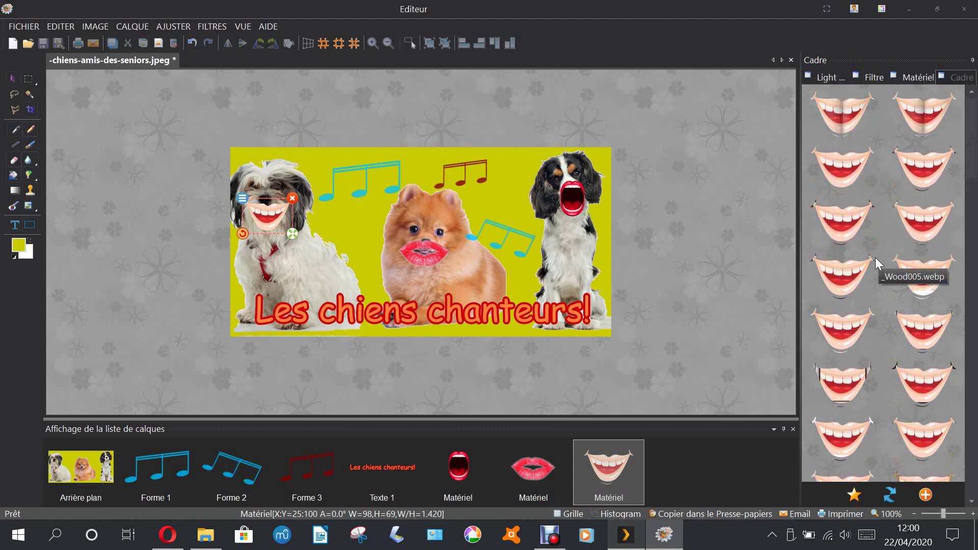
{"action": "left_click", "coordinate": [826, 78]}
{"action": "left_click", "coordinate": [865, 80]}
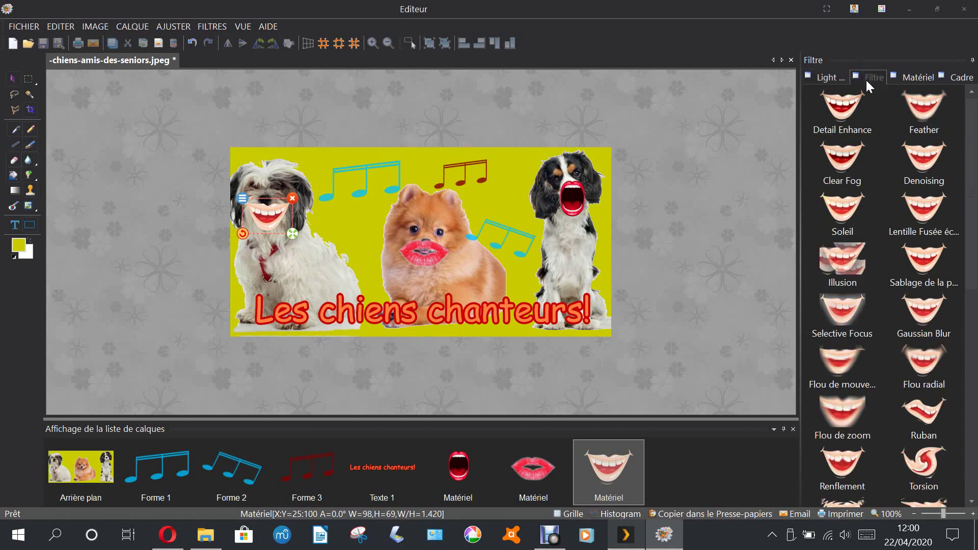
{"action": "left_click", "coordinate": [831, 74]}
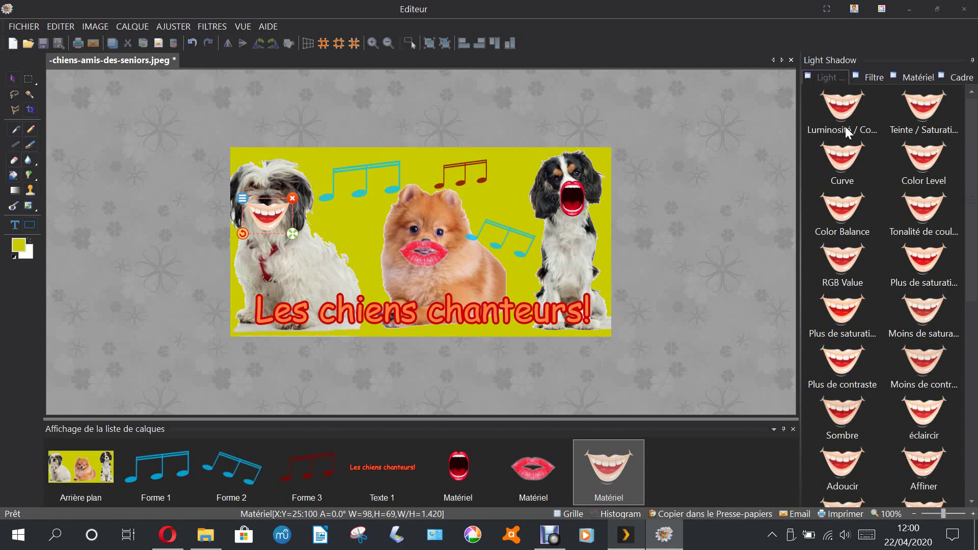
{"action": "left_click", "coordinate": [956, 81]}
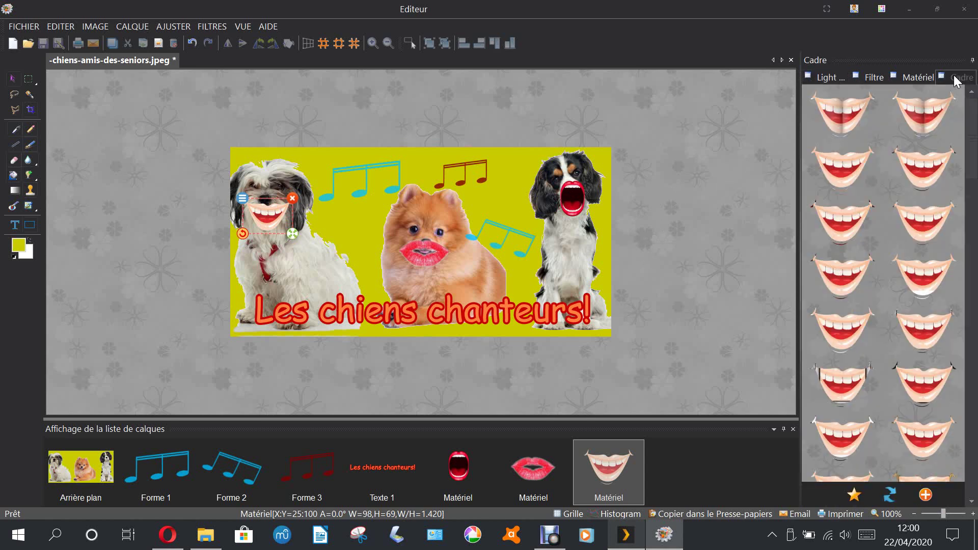
{"action": "scroll", "coordinate": [927, 433], "scroll_direction": "down", "scroll_amount": 3}
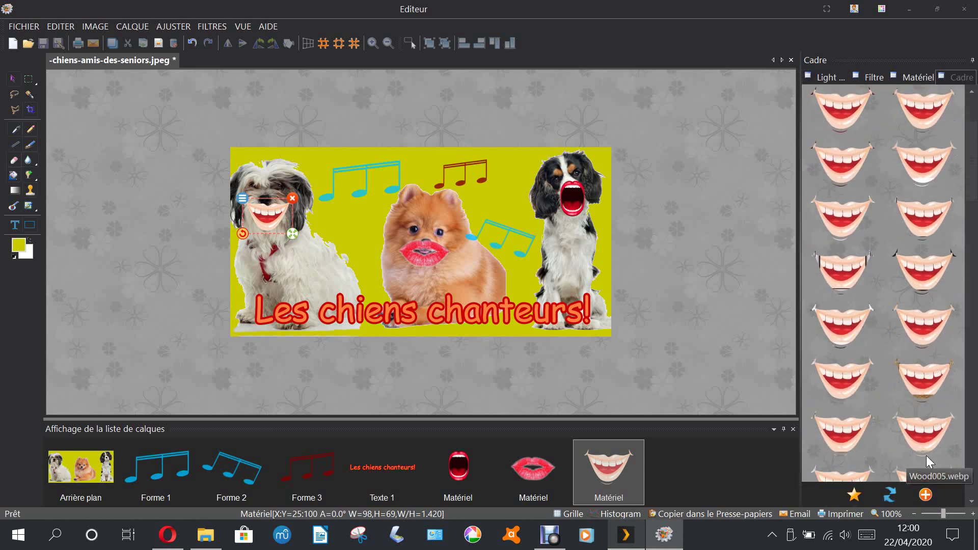
{"action": "scroll", "coordinate": [926, 456], "scroll_direction": "down", "scroll_amount": 5}
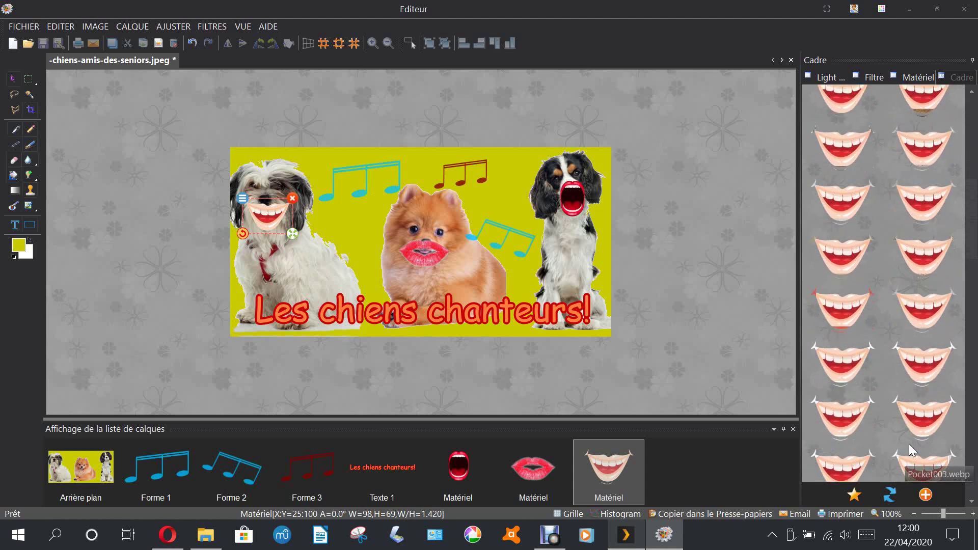
{"action": "scroll", "coordinate": [909, 444], "scroll_direction": "down", "scroll_amount": 8}
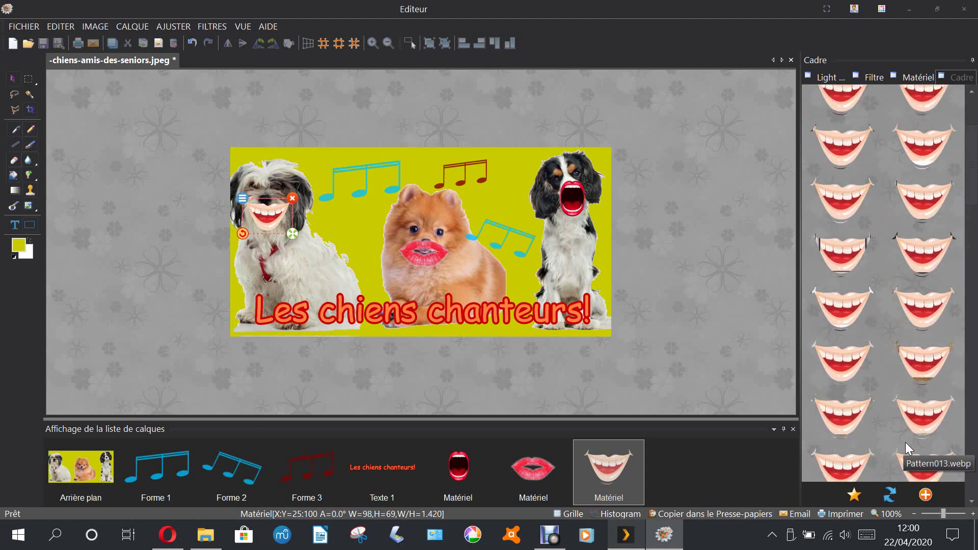
{"action": "scroll", "coordinate": [906, 443], "scroll_direction": "up", "scroll_amount": 3}
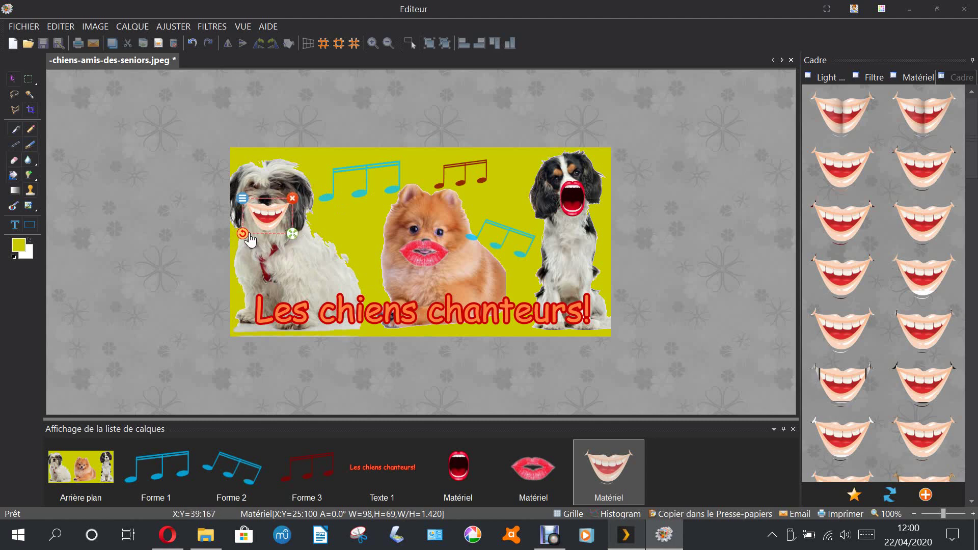
Step: Select the background picture of the three dogs and preview the blue brick frame around it without applying it
{"action": "left_click", "coordinate": [346, 230]}
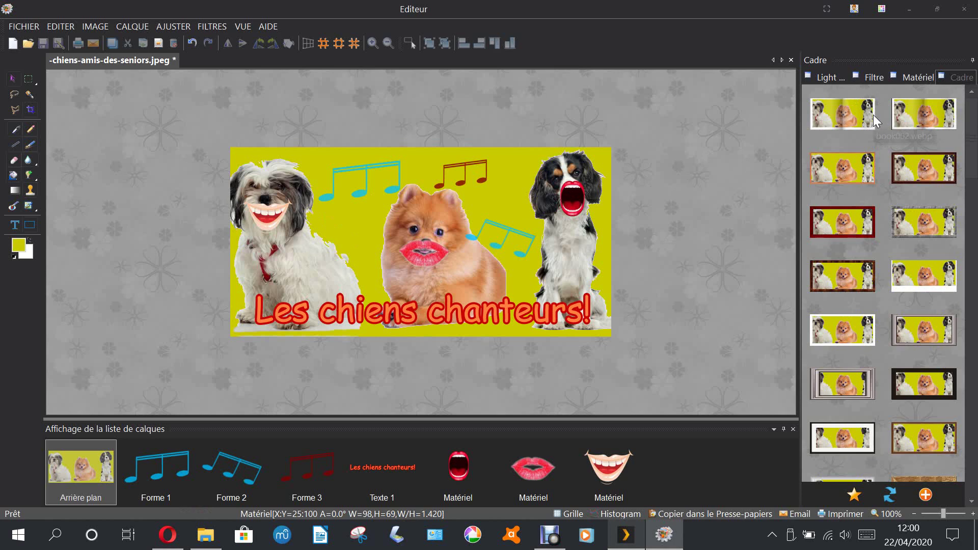
{"action": "scroll", "coordinate": [881, 305], "scroll_direction": "down", "scroll_amount": 1}
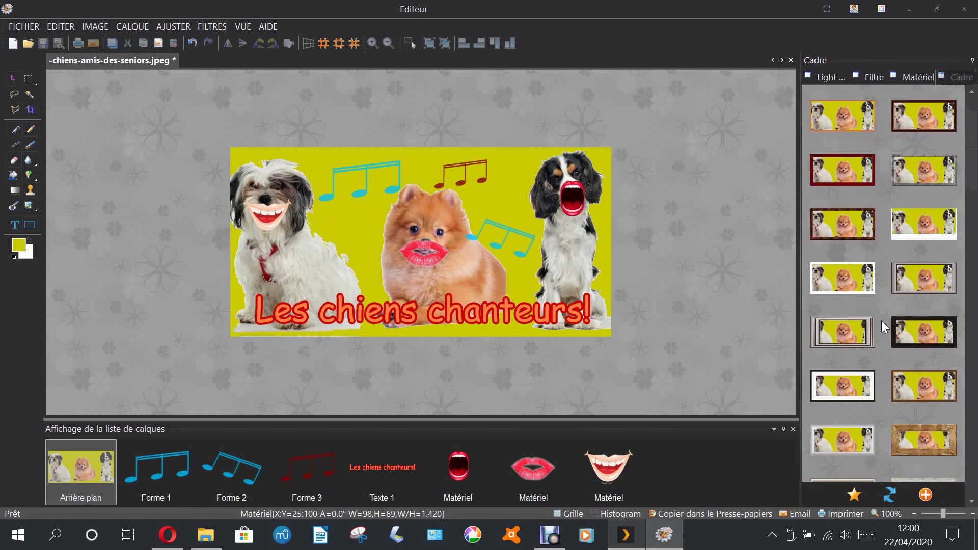
{"action": "scroll", "coordinate": [870, 329], "scroll_direction": "down", "scroll_amount": 5}
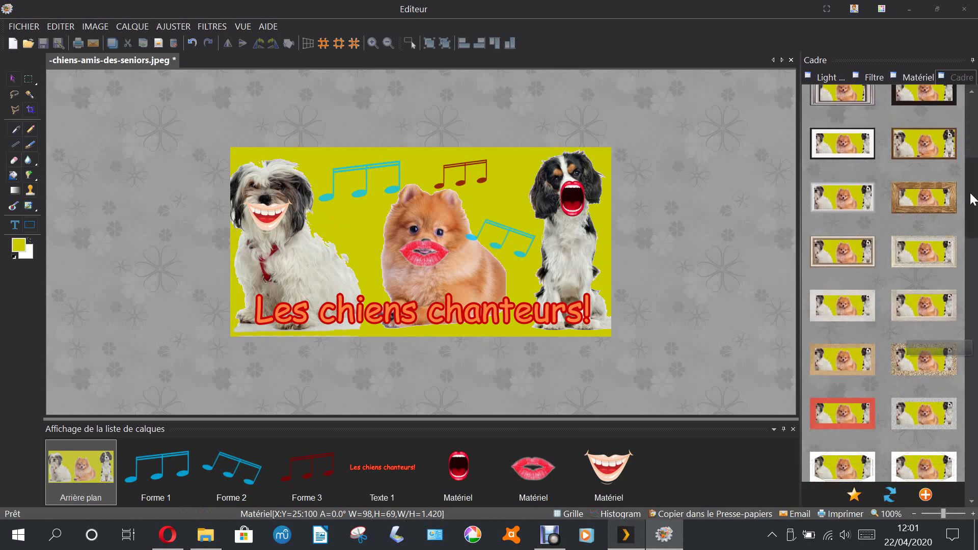
{"action": "left_click_drag", "start_coordinate": [973, 199], "coordinate": [972, 346]}
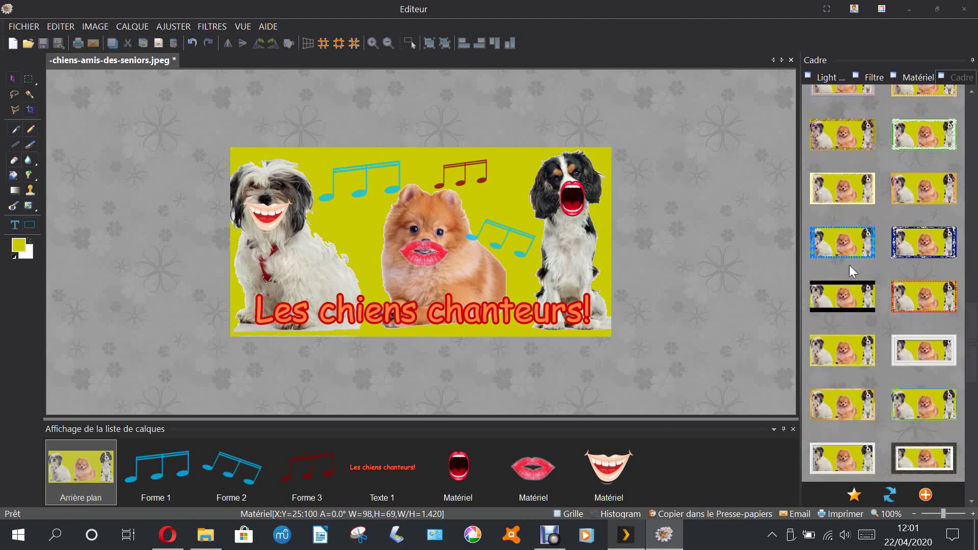
{"action": "left_click", "coordinate": [830, 238]}
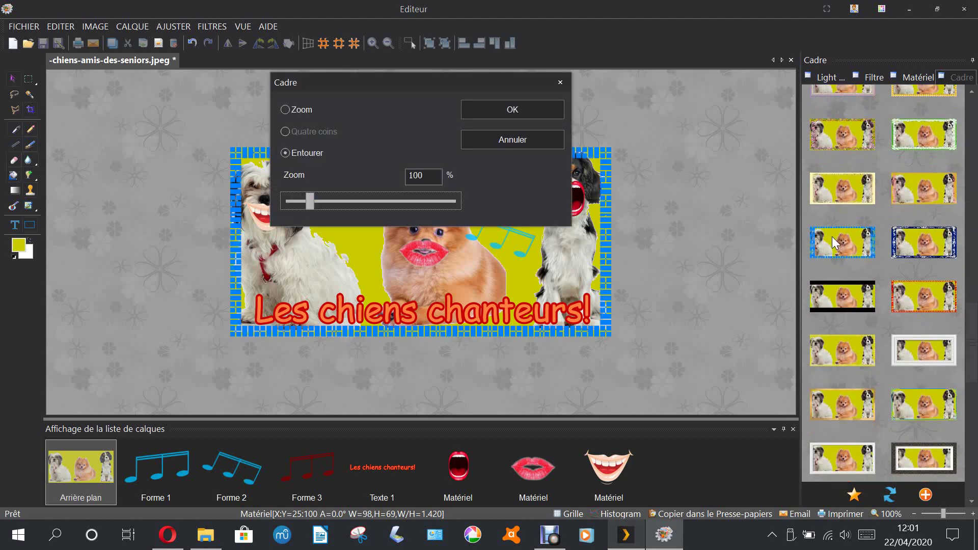
{"action": "left_click", "coordinate": [504, 139]}
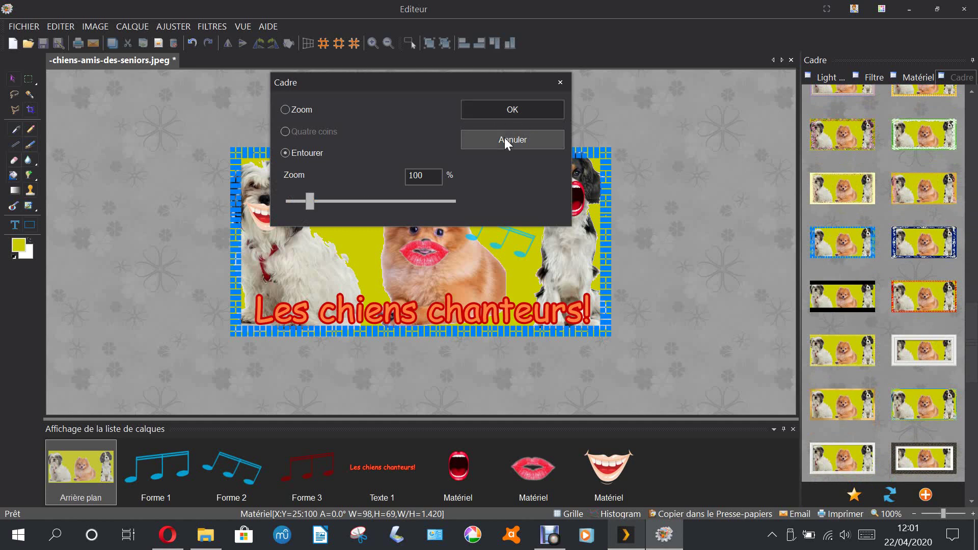
Step: Apply the pink blossom frame with small purple accents around the background picture, using Entourer at 29 % zoom
{"action": "scroll", "coordinate": [960, 384], "scroll_direction": "down", "scroll_amount": 1}
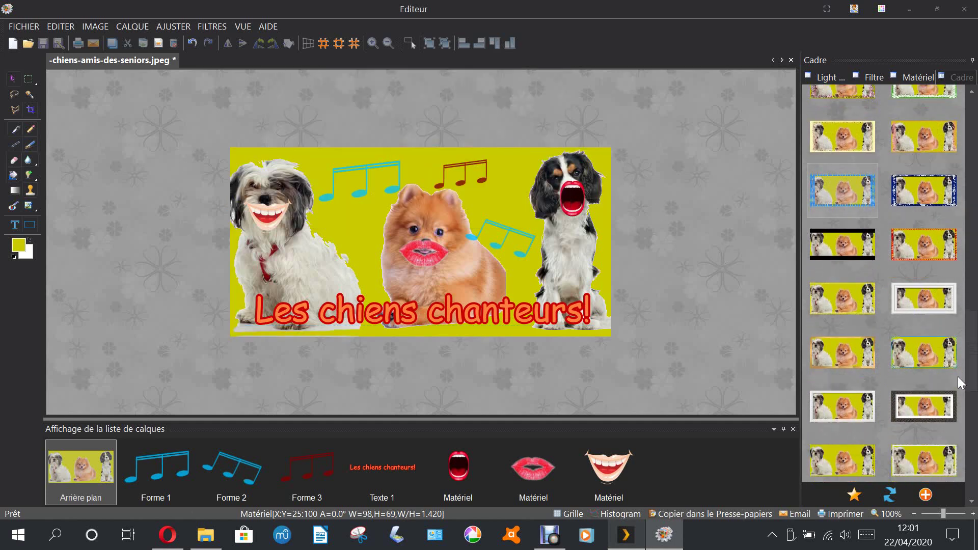
{"action": "scroll", "coordinate": [958, 387], "scroll_direction": "down", "scroll_amount": 5}
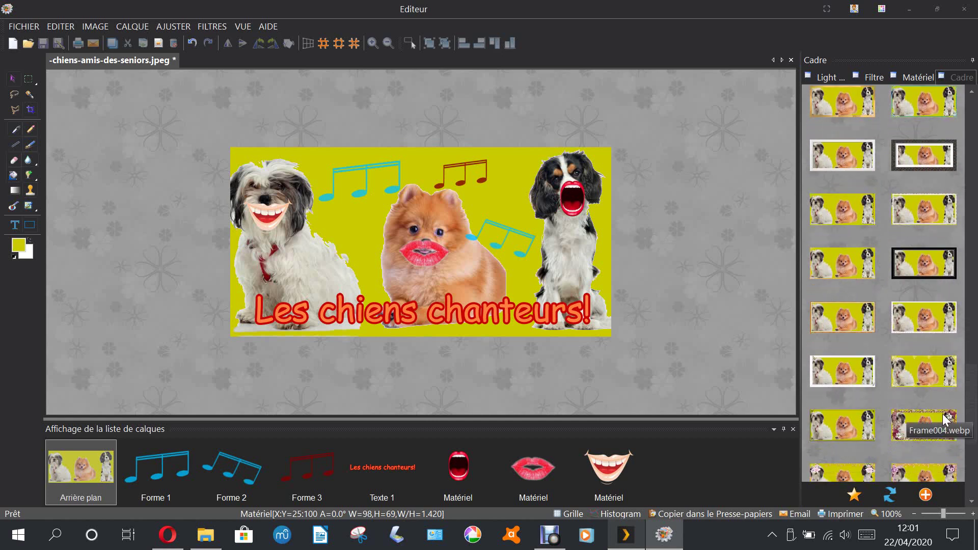
{"action": "scroll", "coordinate": [943, 414], "scroll_direction": "down", "scroll_amount": 5}
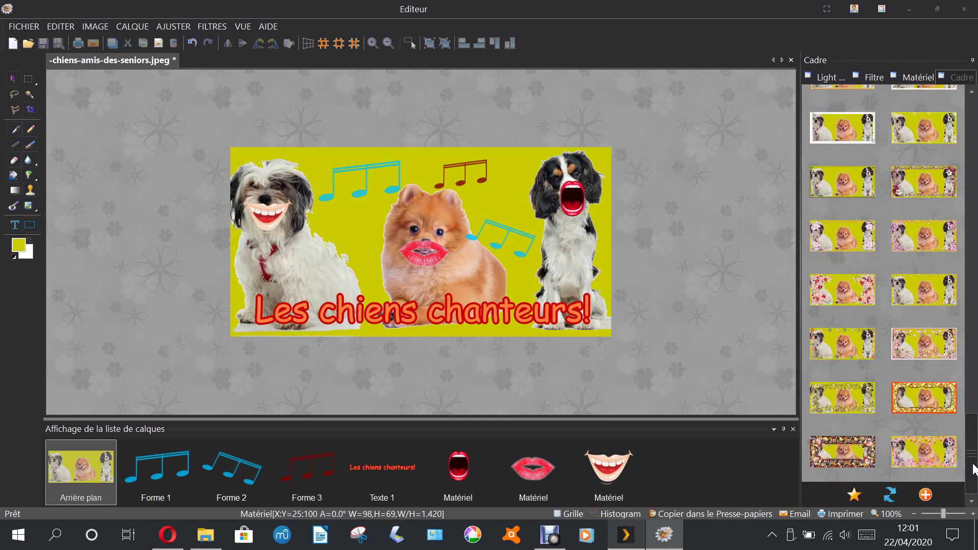
{"action": "double_click", "coordinate": [897, 455]}
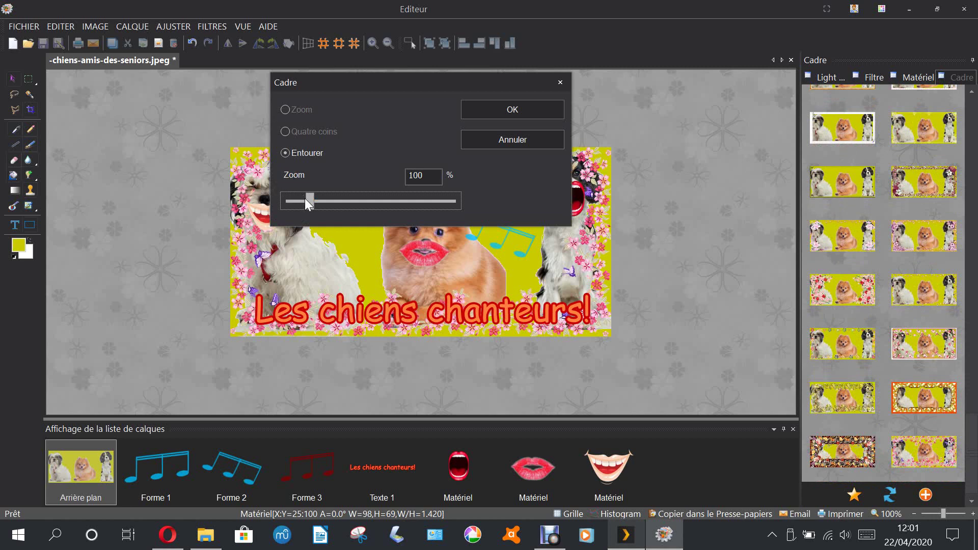
{"action": "left_click_drag", "start_coordinate": [299, 200], "coordinate": [294, 201]}
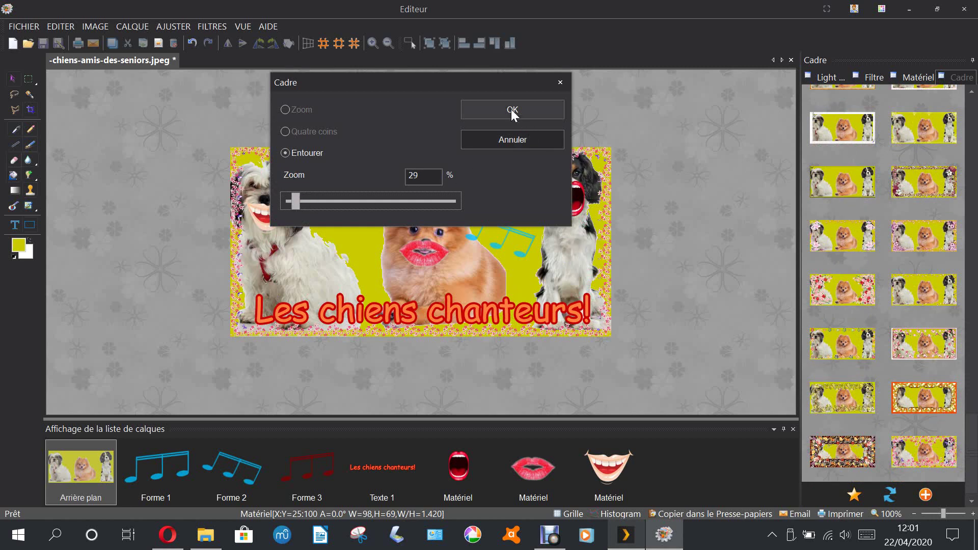
{"action": "left_click", "coordinate": [512, 110]}
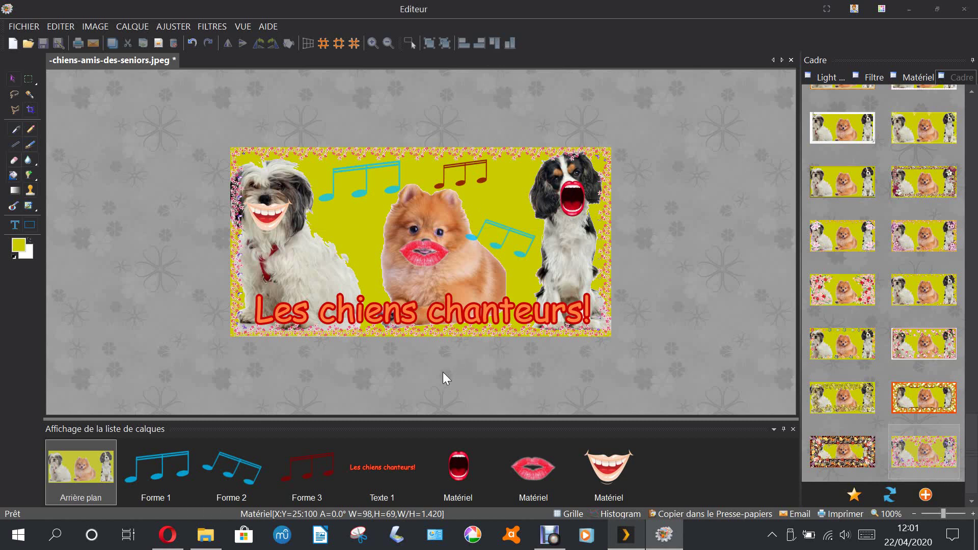